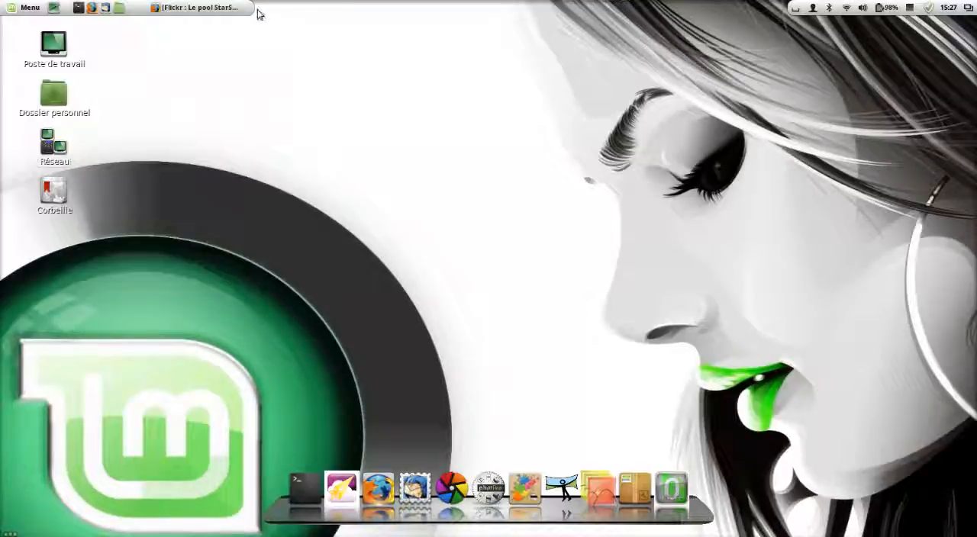
Step: View the "East Lothian - no aurora....." star-trail photo from the StarStaX Flickr group in Firefox, and minimize the browser
left_click(196, 9)
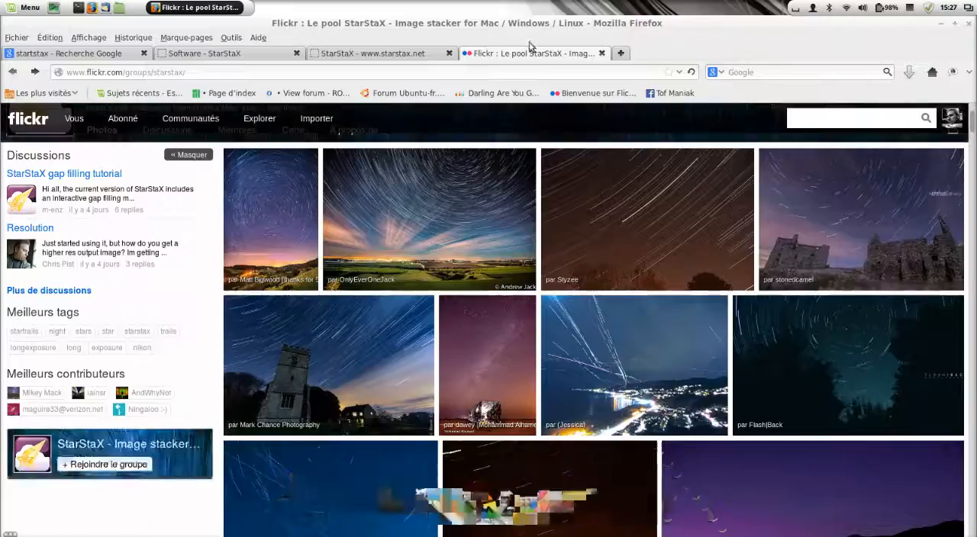
left_click(494, 220)
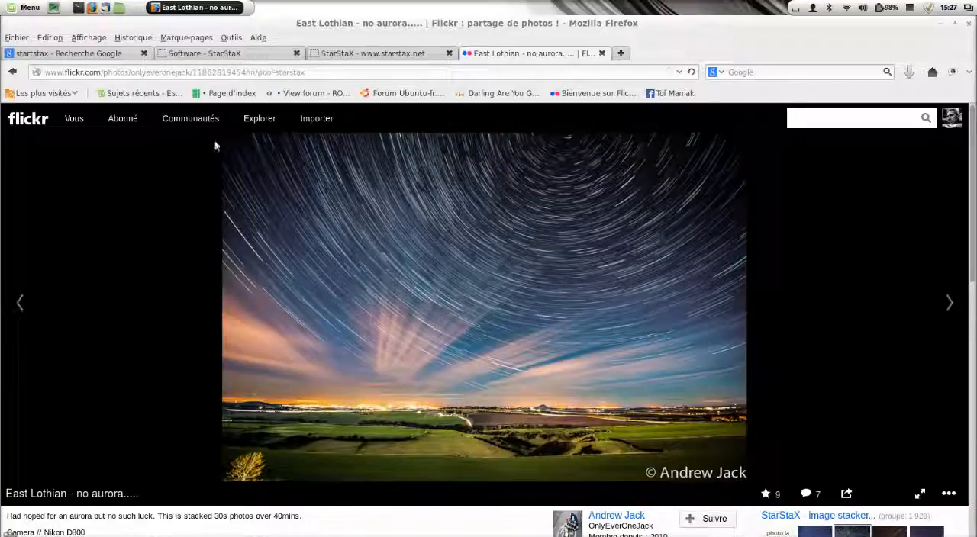
left_click(953, 25)
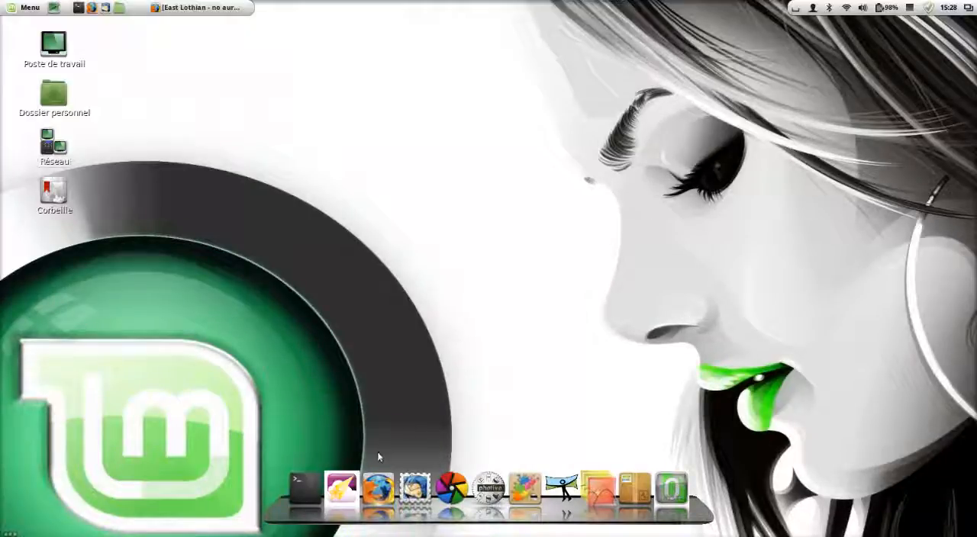
Step: Return to Firefox and view the "startstax" Google results and the Software - StarStaX page
left_click(341, 487)
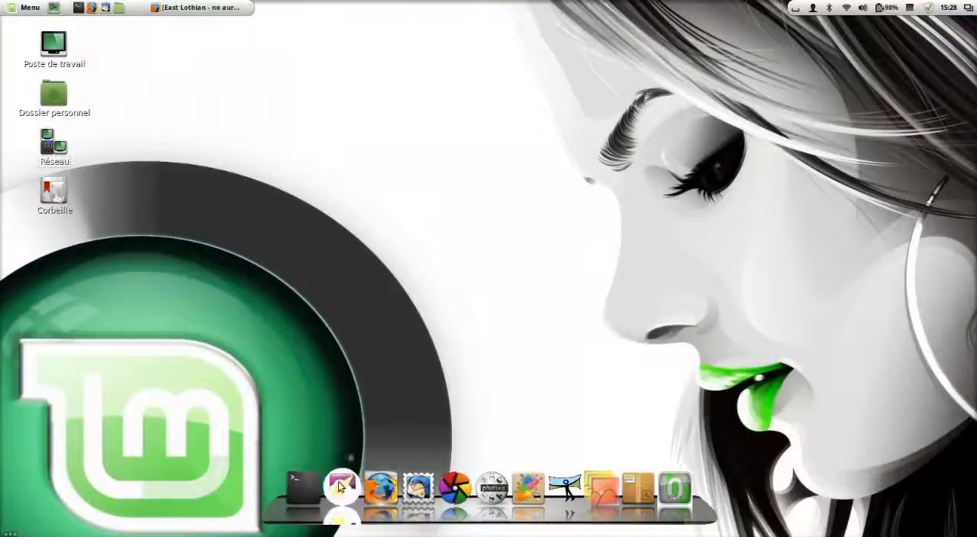
left_click(196, 9)
left_click(20, 55)
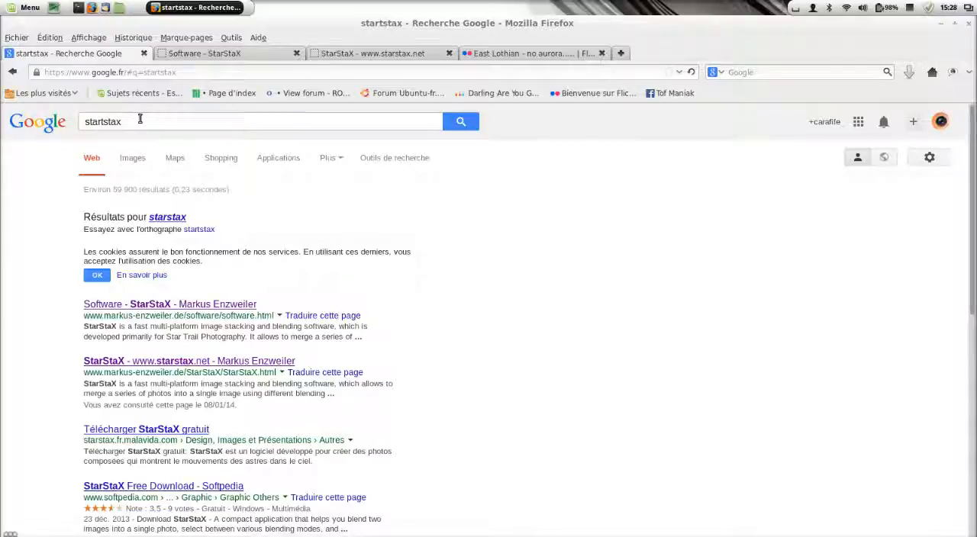
left_click(235, 310)
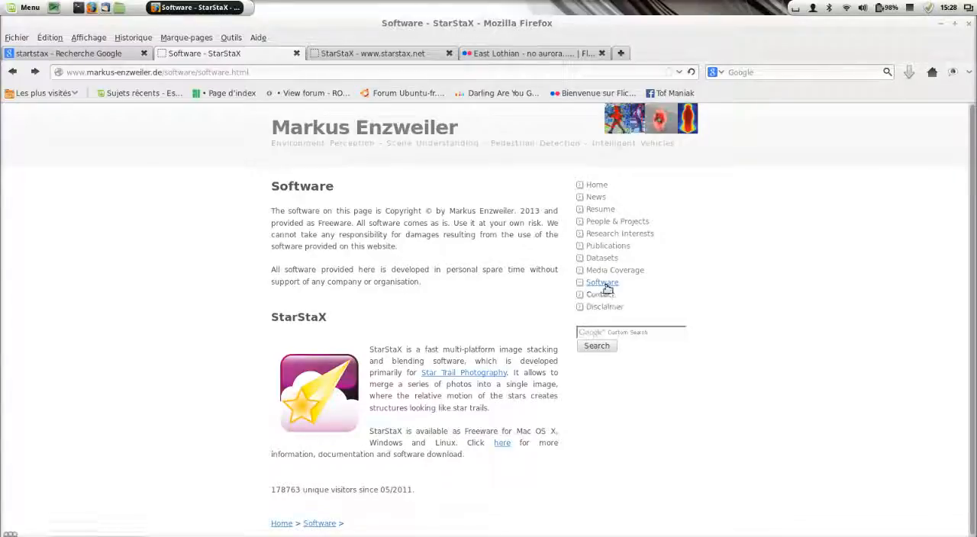
left_click(370, 56)
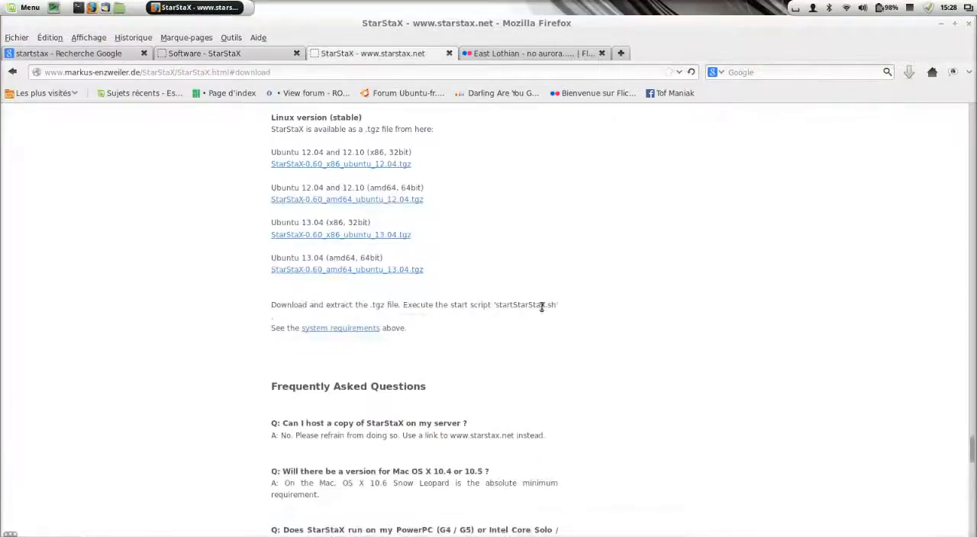
scroll(631, 354, "up", 15)
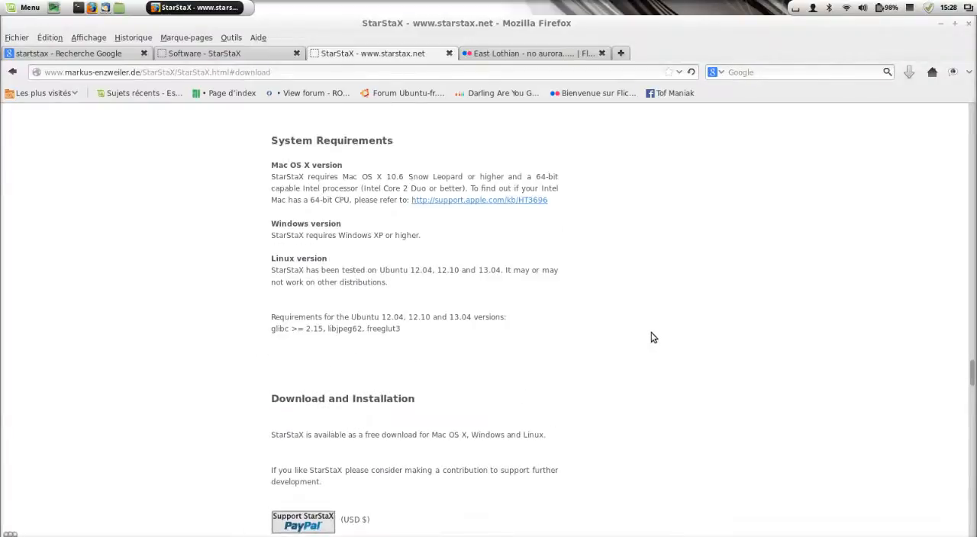
scroll(653, 337, "down", 10)
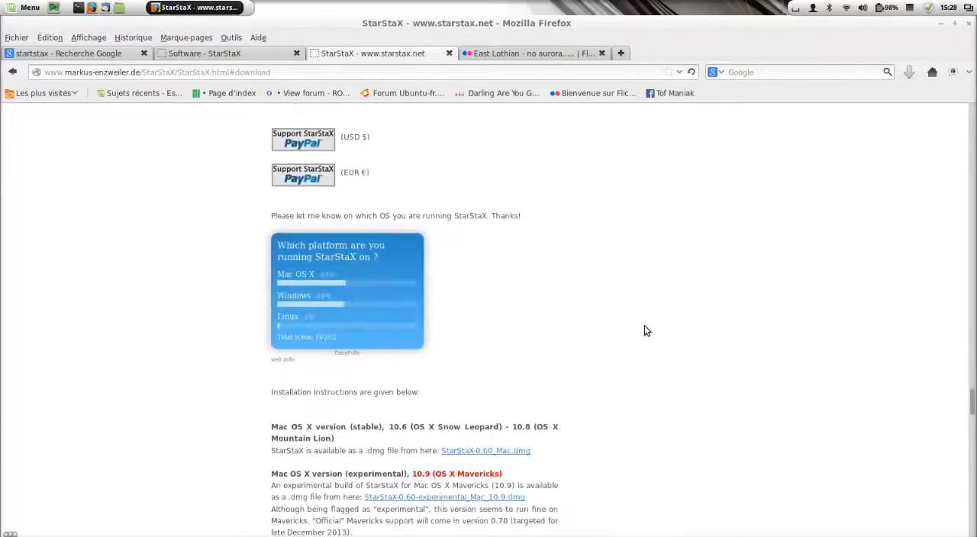
scroll(642, 333, "down", 3)
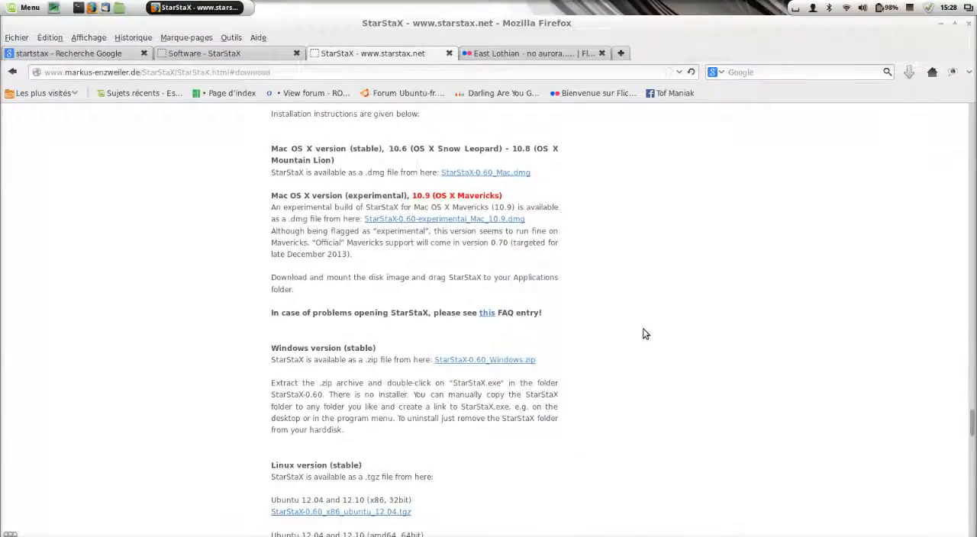
scroll(780, 333, "down", 3)
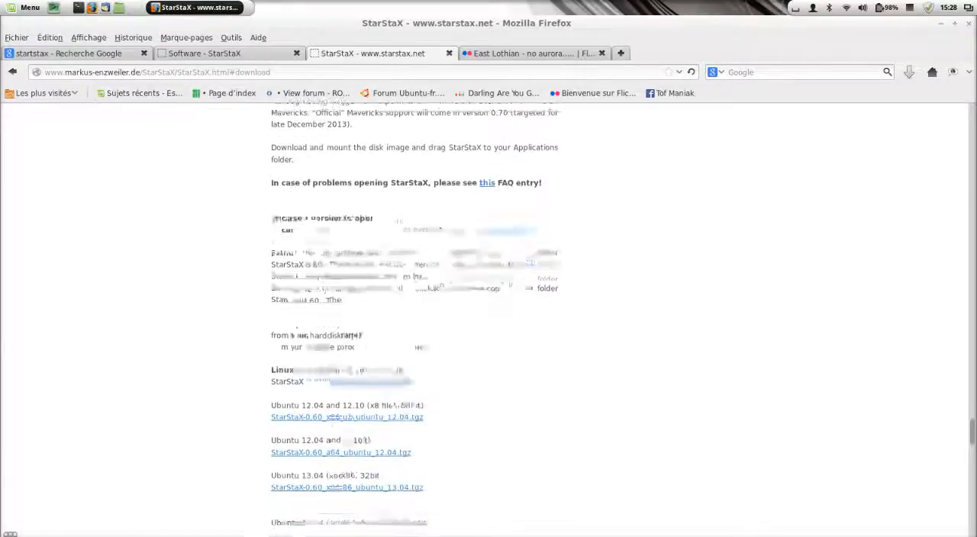
left_click_drag(333, 220, 257, 214)
scroll(346, 254, "down", 2)
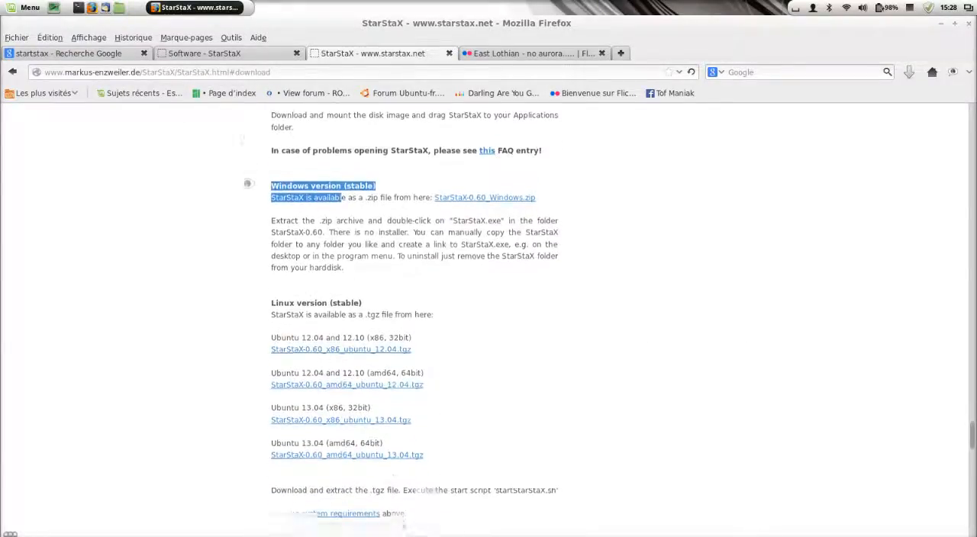
left_click_drag(328, 257, 240, 257)
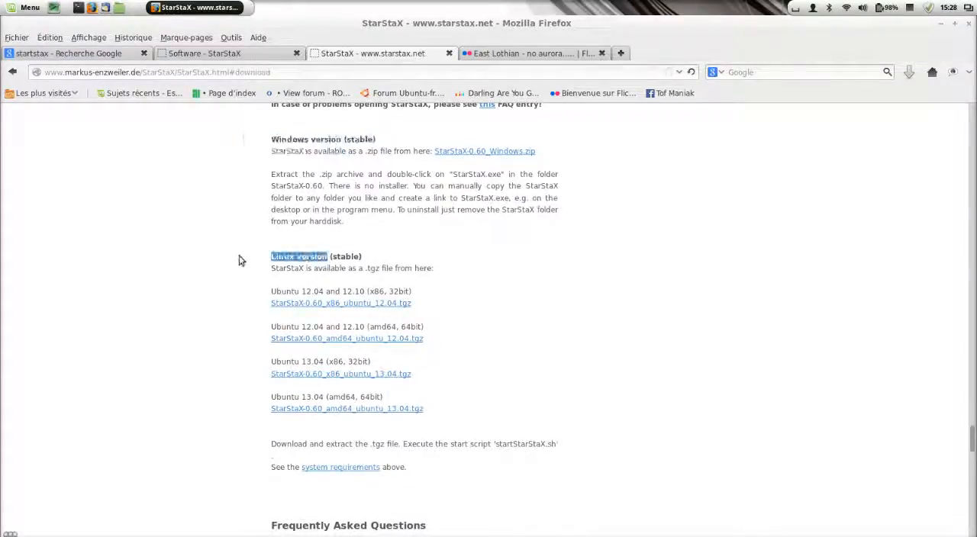
left_click(645, 293)
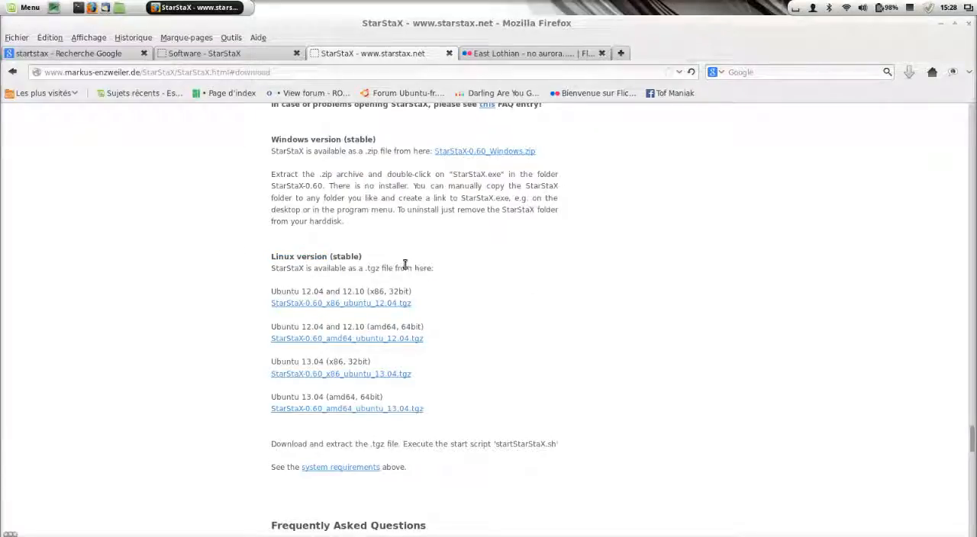
scroll(695, 321, "down", 2)
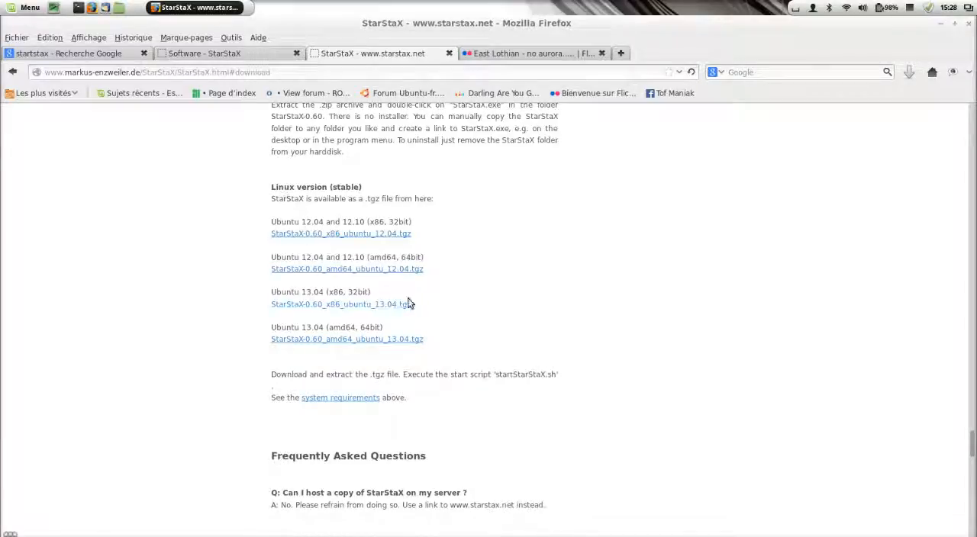
left_click(941, 25)
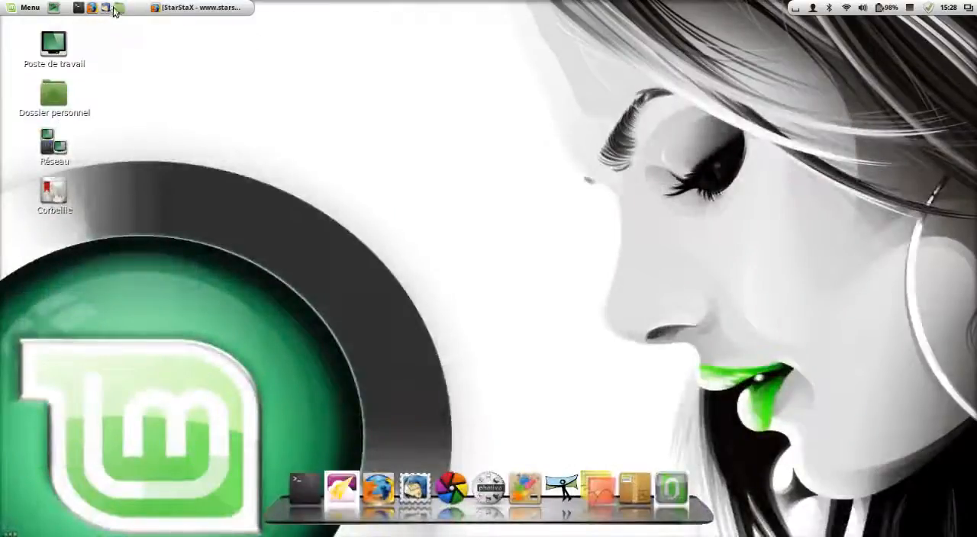
Step: Locate startStarStaXLinux.sh in Documents/Programmes/StarStaX-0.60_amd64_ubuntu_12.04 using the file manager, and close the folder window
left_click(121, 9)
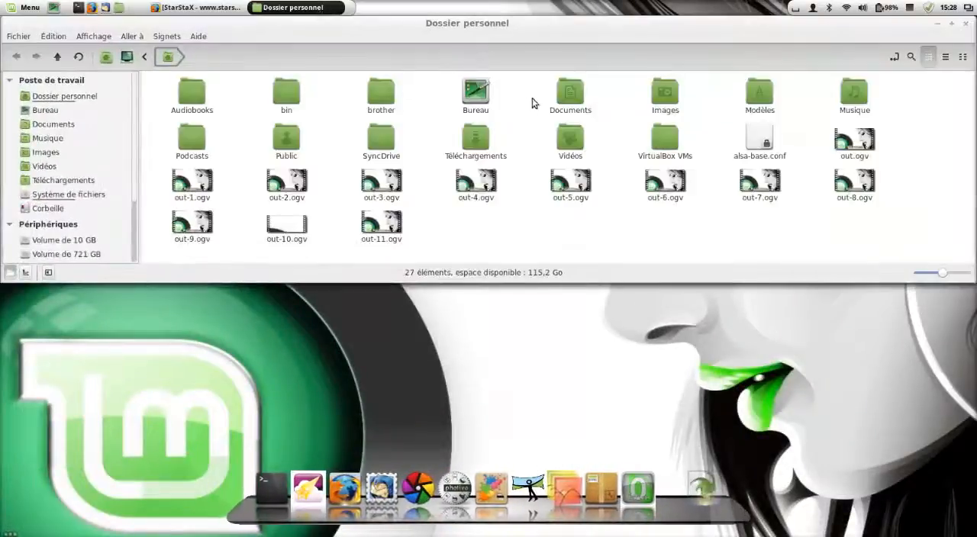
double_click(575, 97)
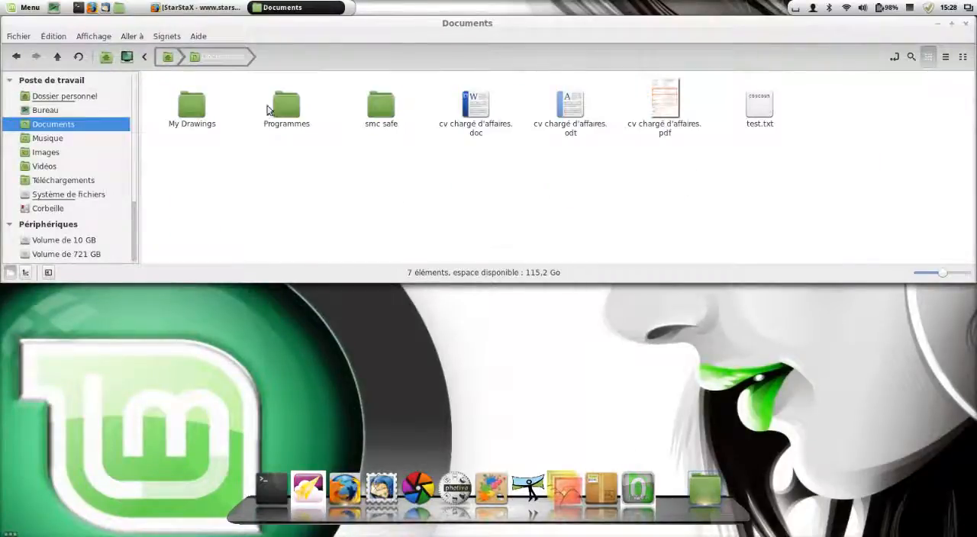
double_click(289, 112)
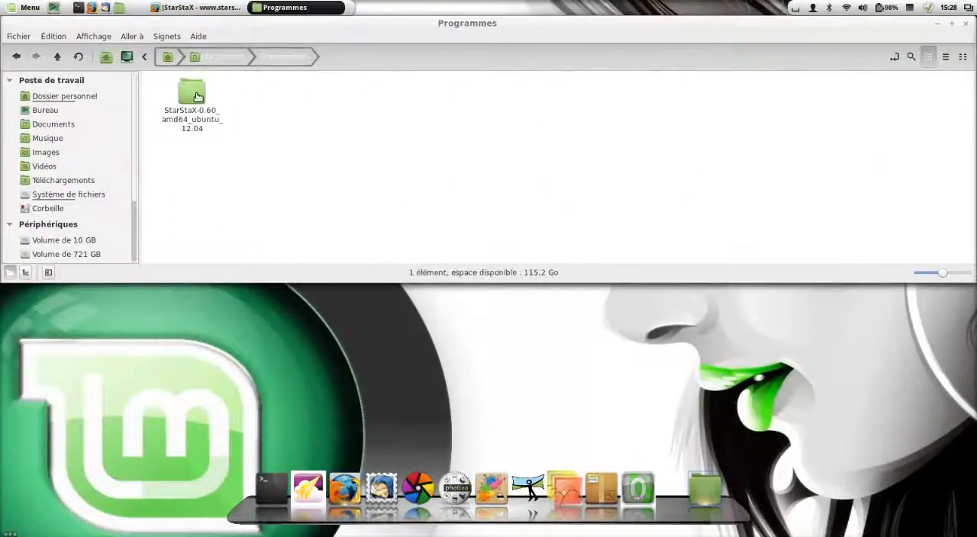
double_click(204, 97)
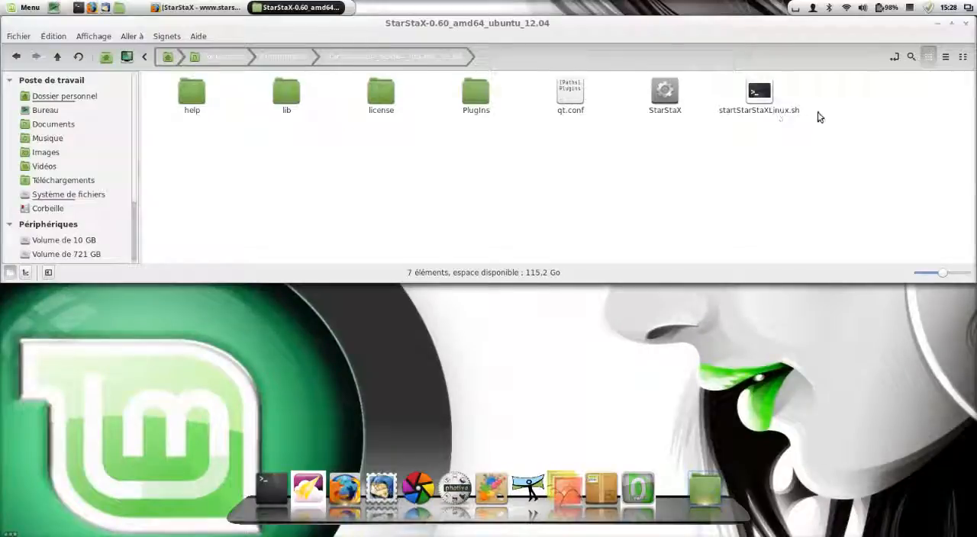
left_click(757, 115)
left_click_drag(758, 118, 761, 152)
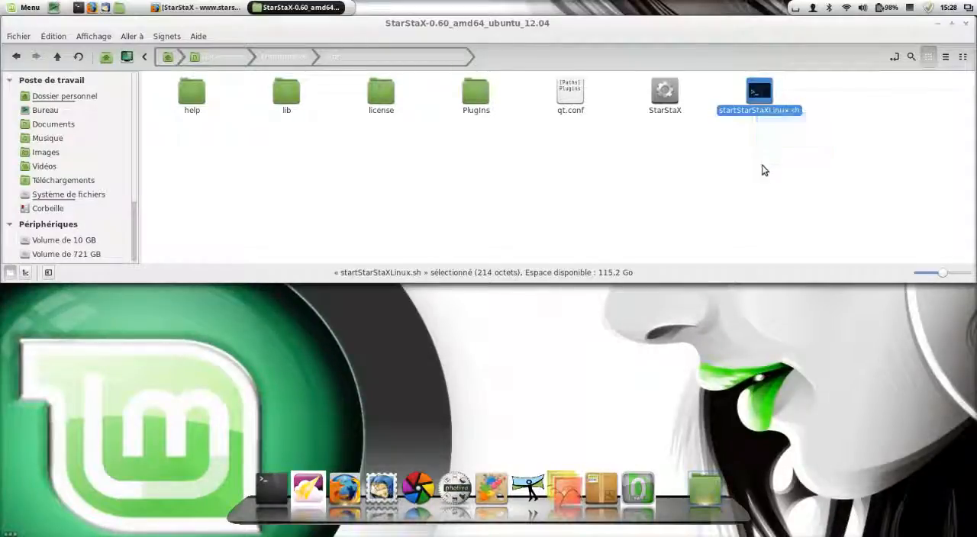
left_click(689, 177)
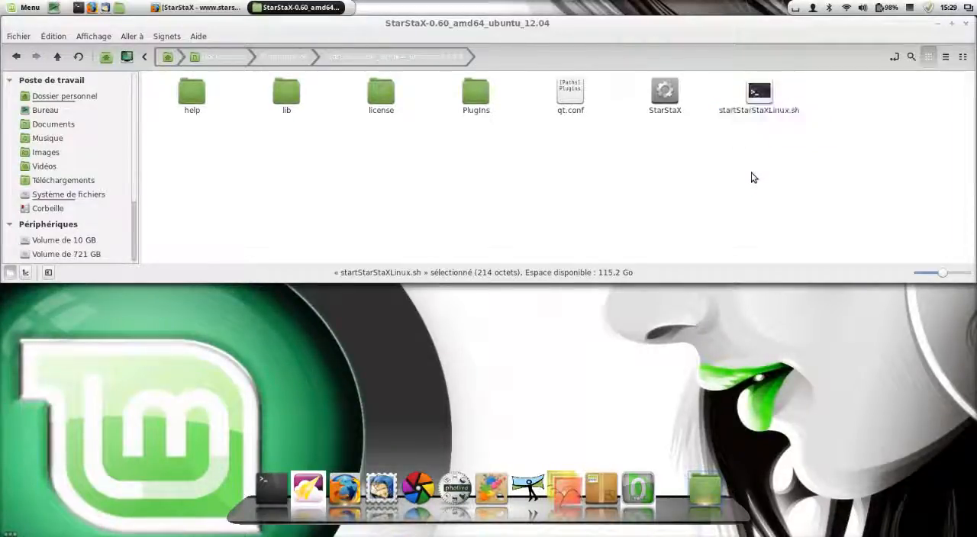
left_click(965, 23)
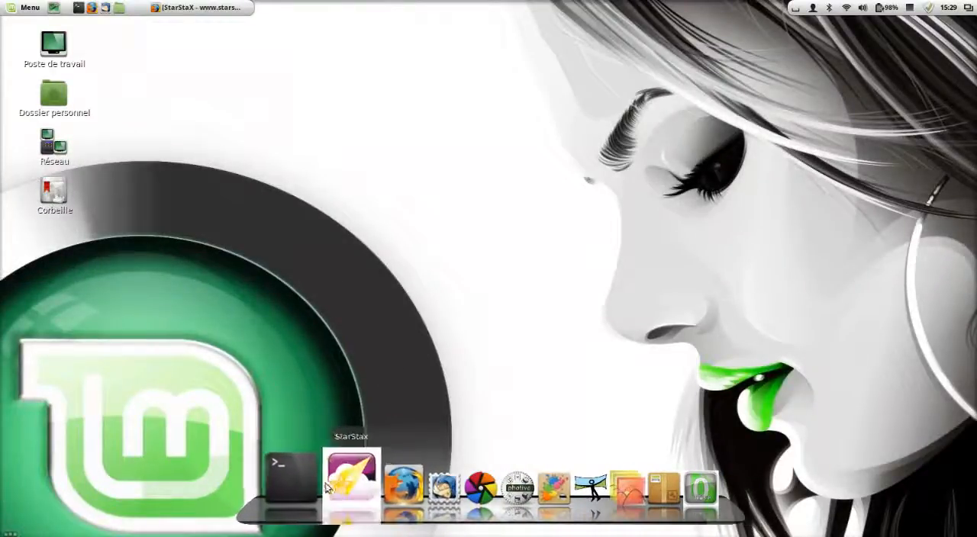
Step: Launch StarStaX and select English as the program language in the general preferences
left_click(351, 482)
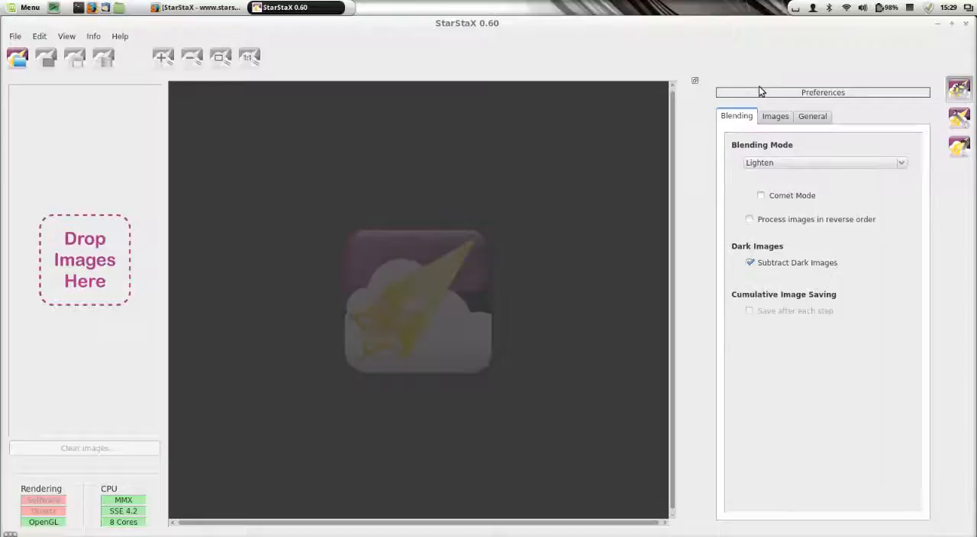
left_click(812, 118)
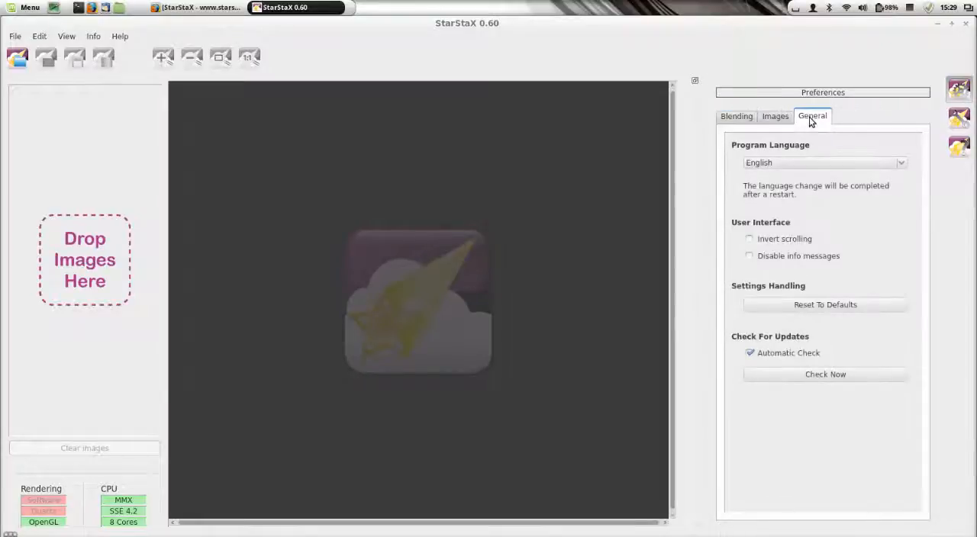
left_click(827, 164)
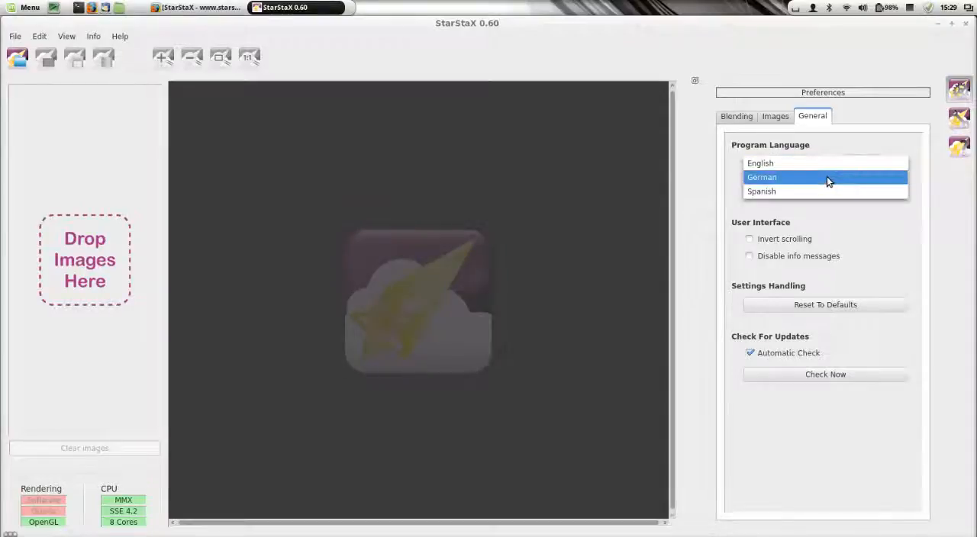
left_click(825, 160)
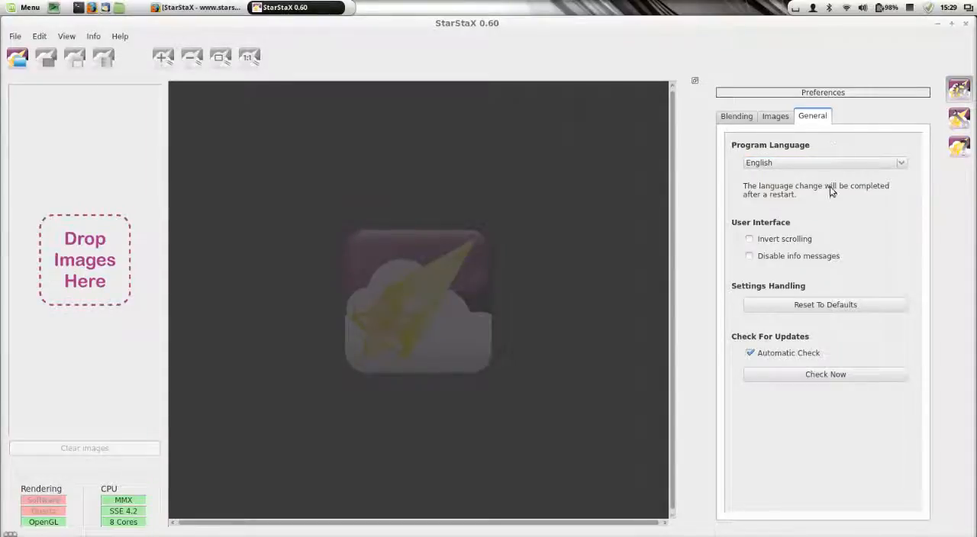
Step: Review the available blending modes in the blending preferences and select Lighten
left_click(737, 119)
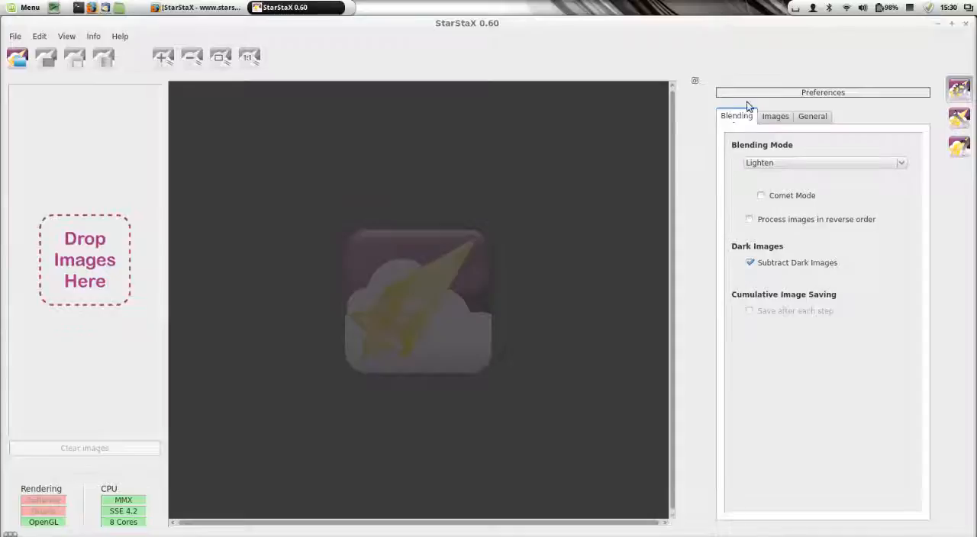
left_click(780, 164)
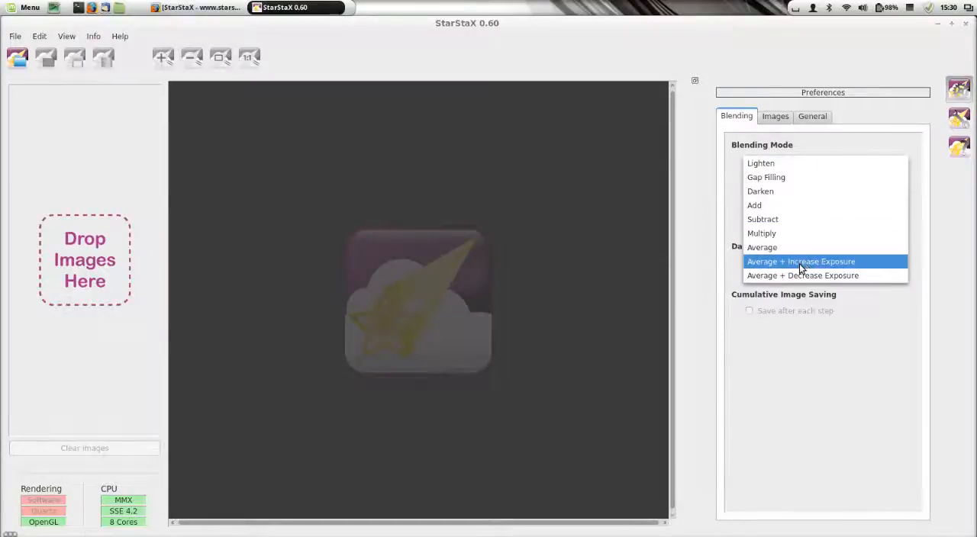
left_click(791, 165)
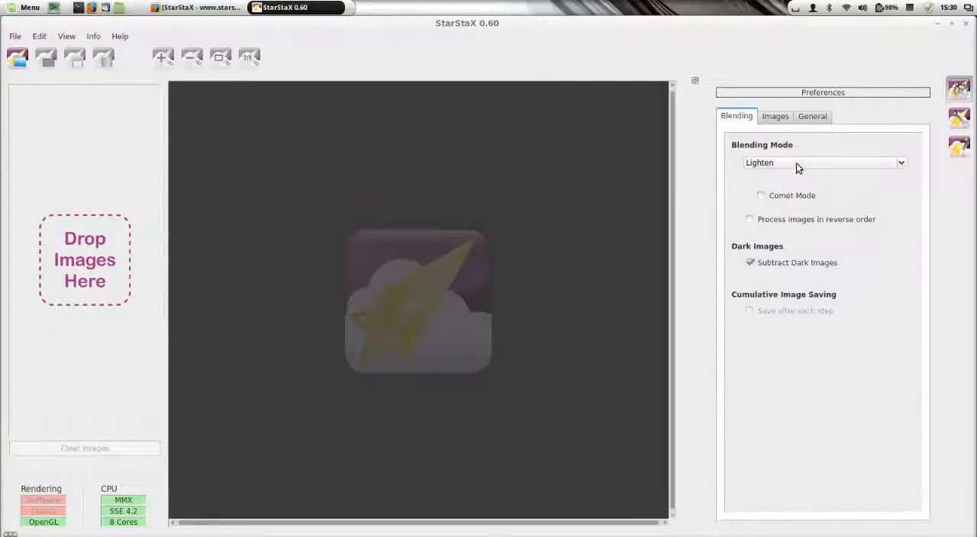
Step: Enable Comet Mode to show its trail-length setting, and disable it again
mouse_move(801, 172)
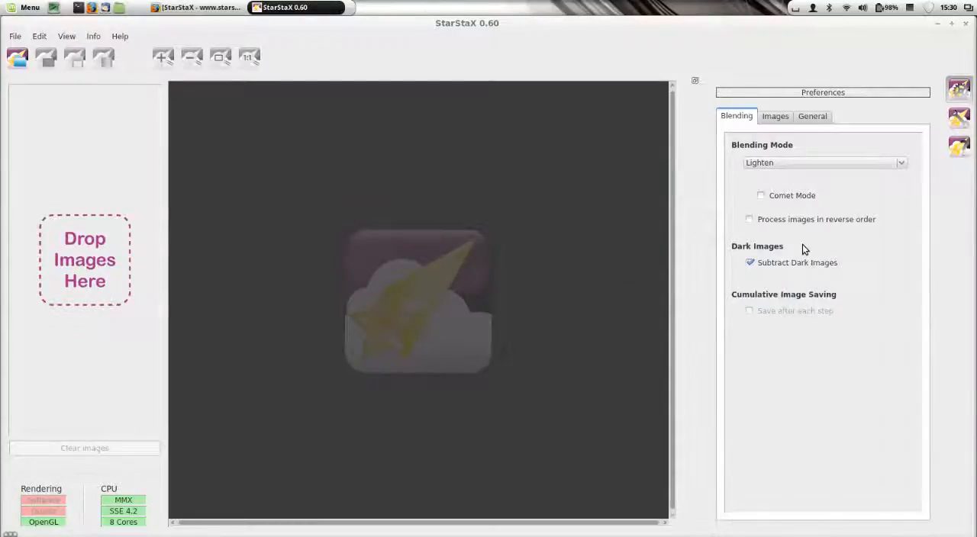
left_click(800, 198)
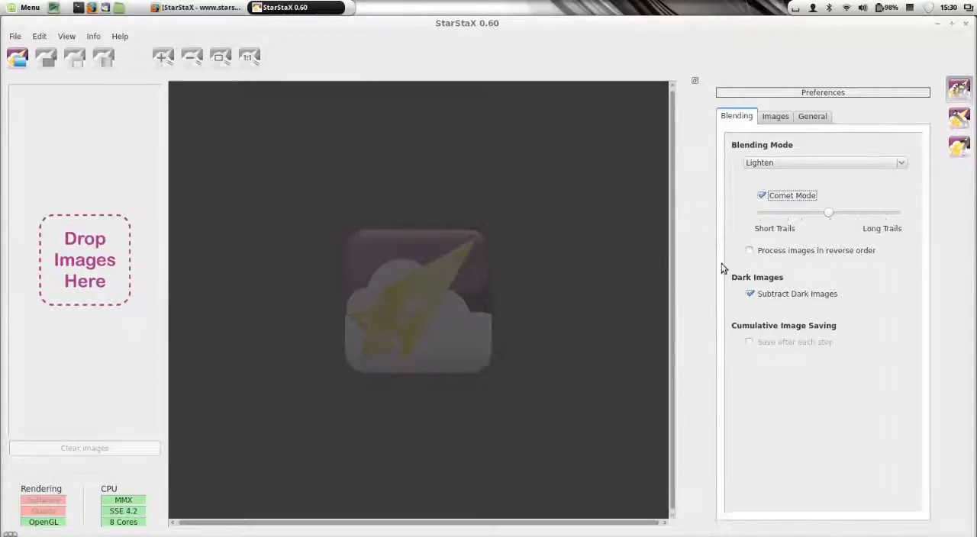
left_click(791, 197)
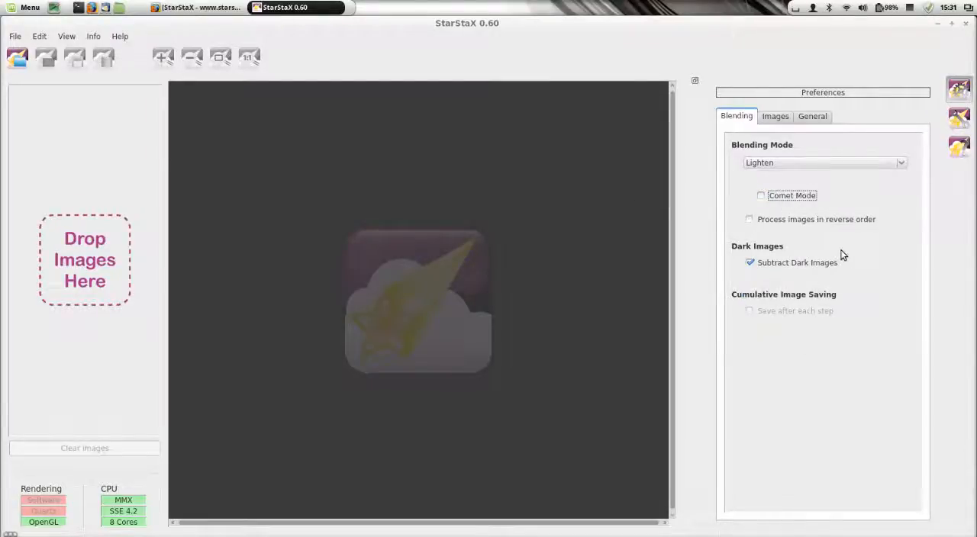
Step: Look over the image display and saving preferences, and return to the blending preferences
left_click(775, 118)
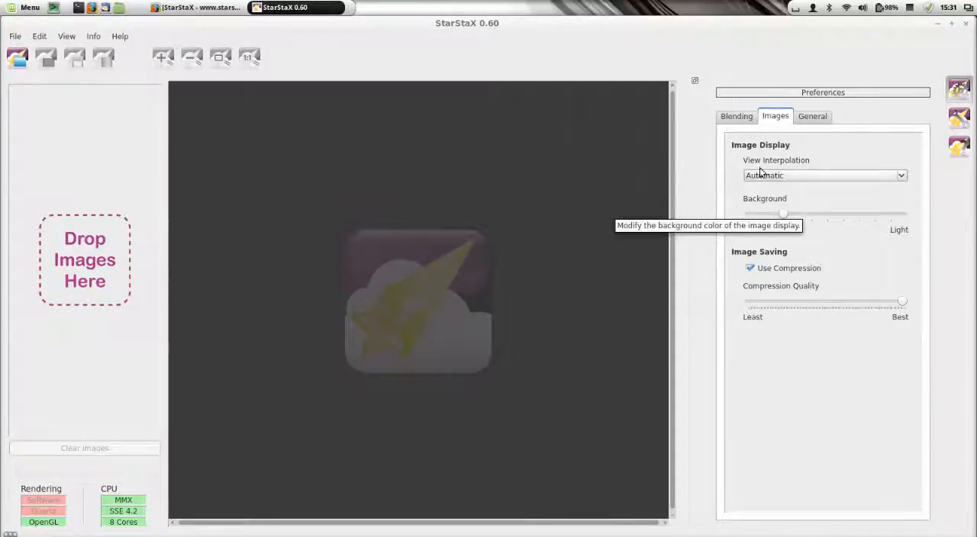
left_click(746, 116)
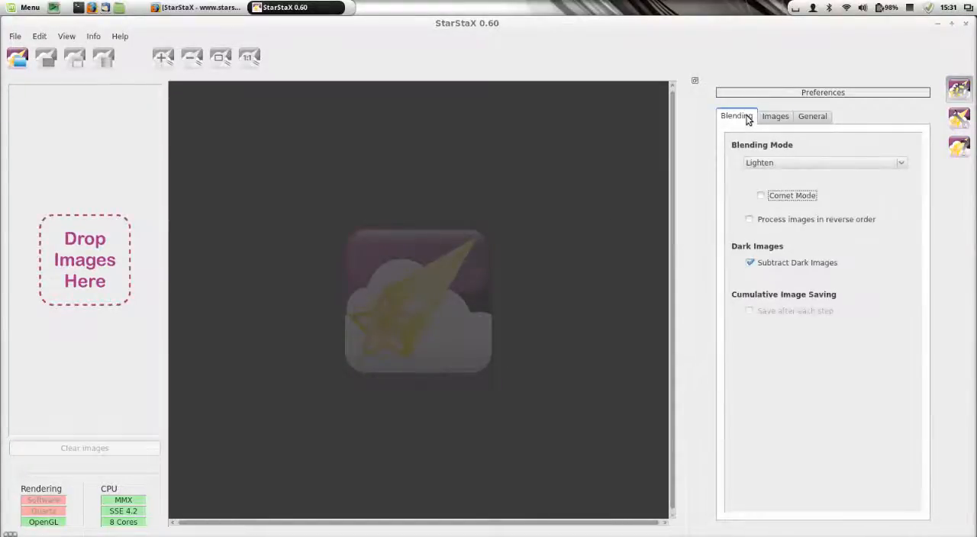
Step: Load IMG_3601.jpg through IMG_3620.jpg from the StarStaX_Tutorial_Images folder as the input images
left_click(23, 64)
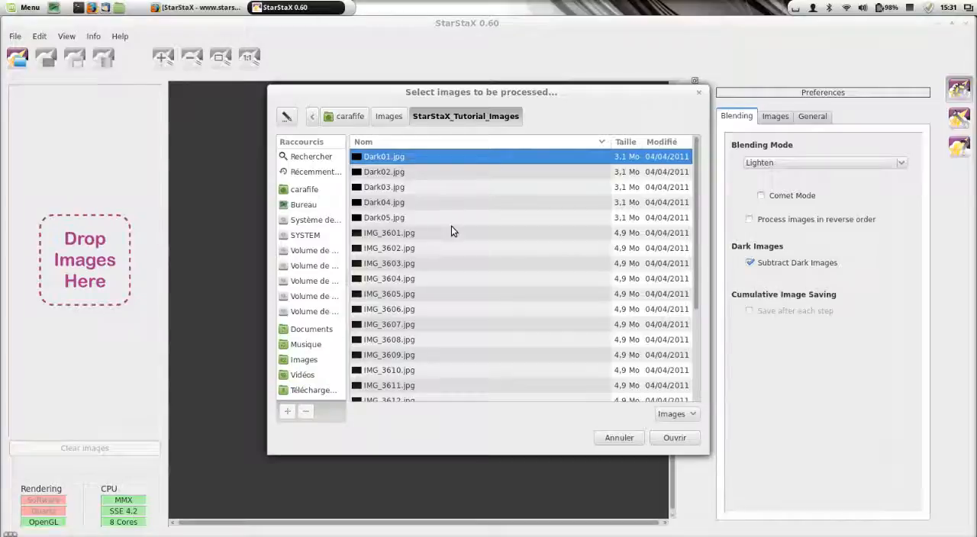
left_click(385, 237)
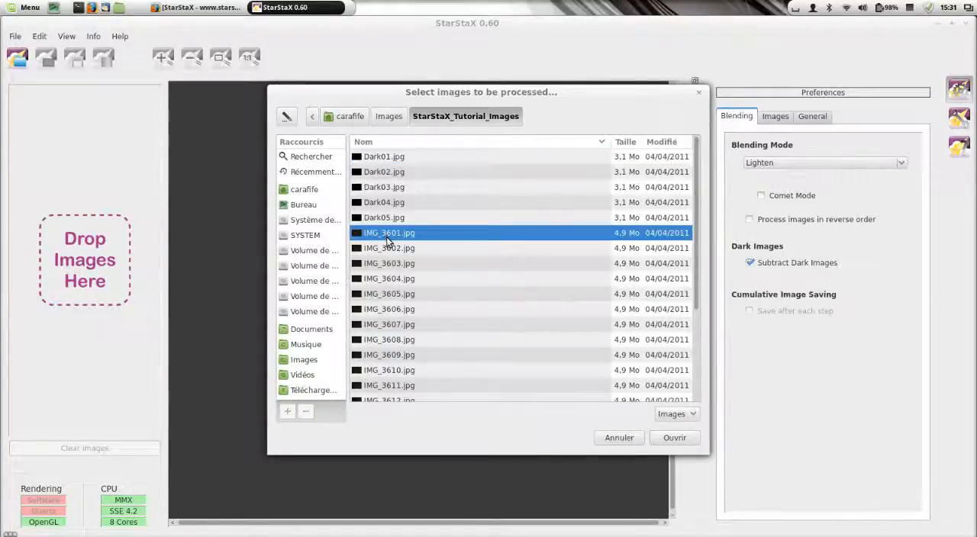
key("shift+Down")
key("shift+Down")
key("shift+Down")
key("shift+Down")
key("shift+Down")
key("shift+Down")
key("shift+Down")
key("shift+Down")
key("shift+Down")
key("shift+Down")
key("shift+Down")
key("shift+Down")
key("shift+Down")
key("shift+Down")
key("shift+Down")
key("shift+Down")
key("shift+Down")
key("shift+Down")
key("shift+Down")
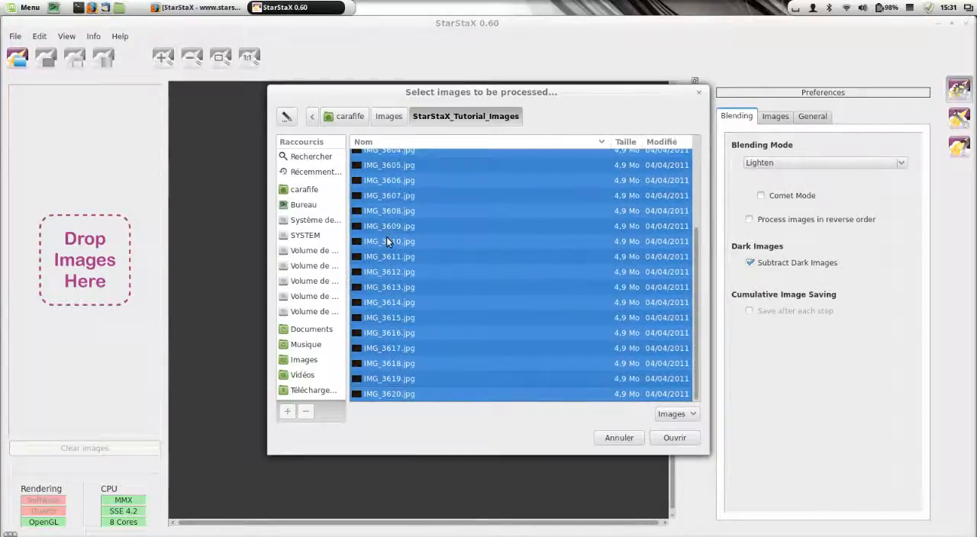
left_click(674, 437)
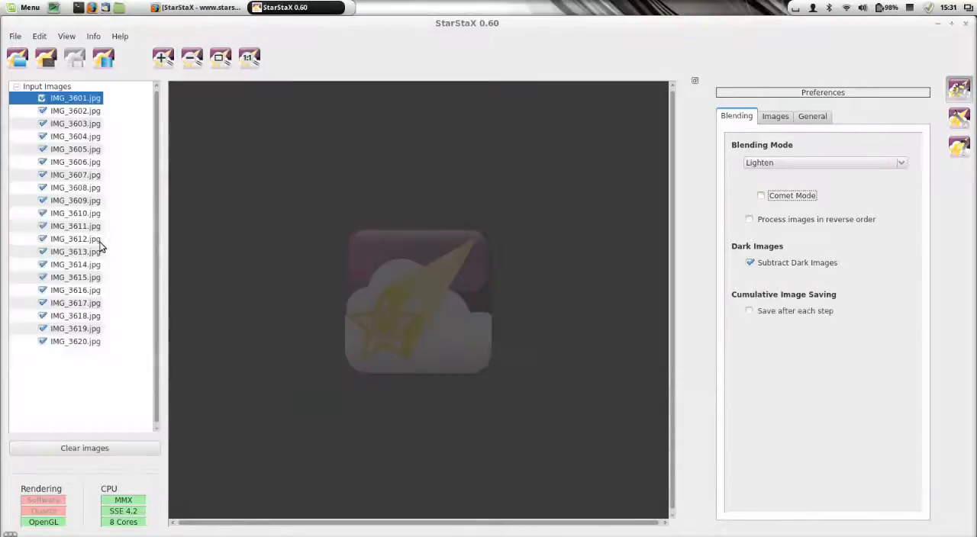
Step: Preview several of the loaded input images, including IMG_3601, IMG_3611, IMG_3616, IMG_3618 and IMG_3607, to compare the star positions
left_click(96, 100)
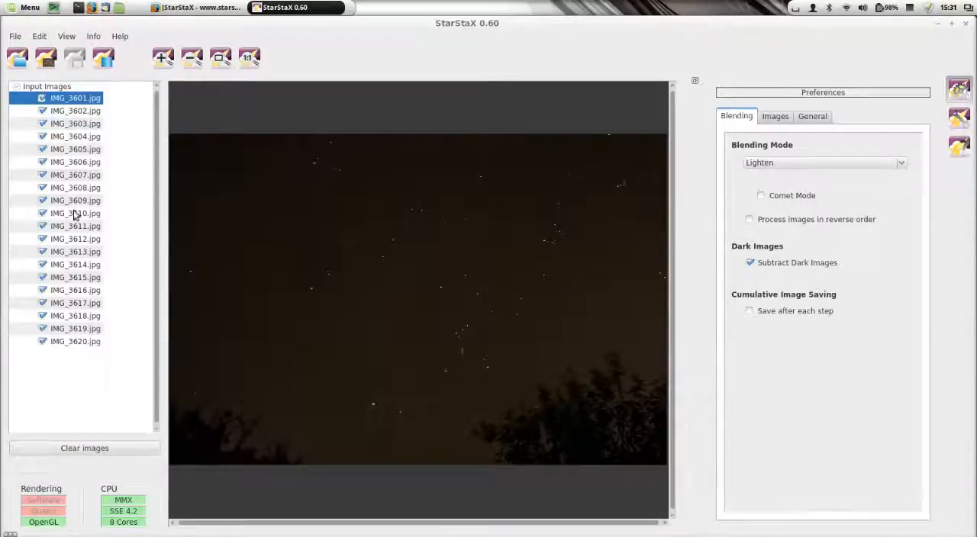
left_click(75, 227)
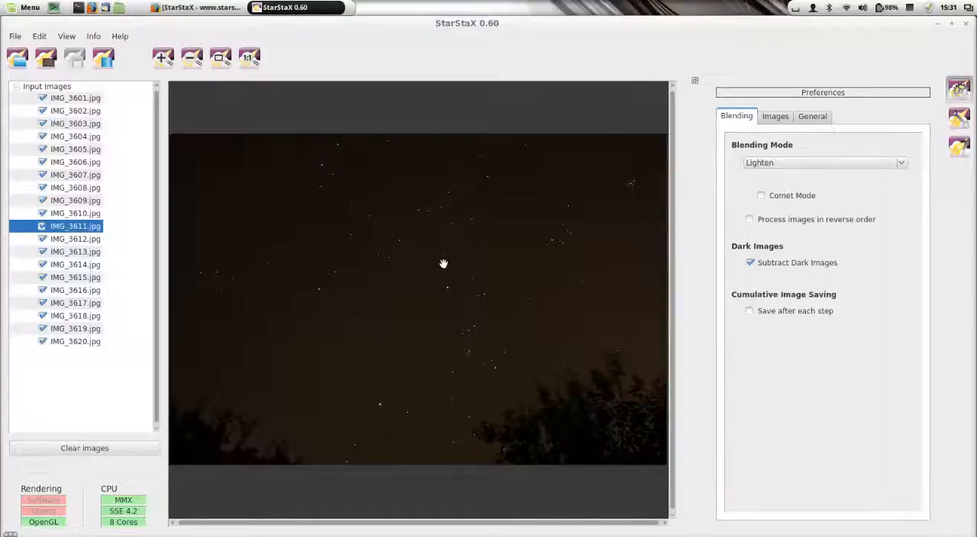
left_click(91, 293)
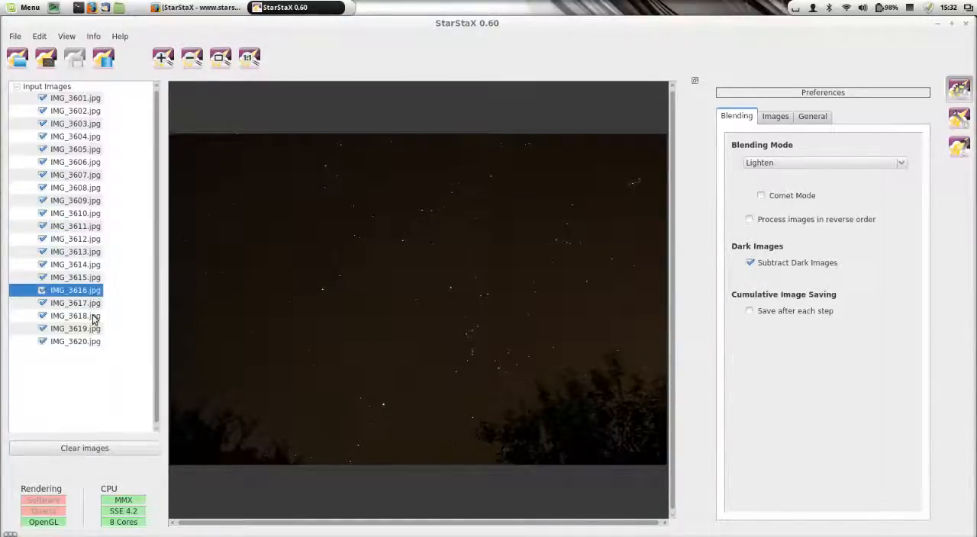
left_click(93, 319)
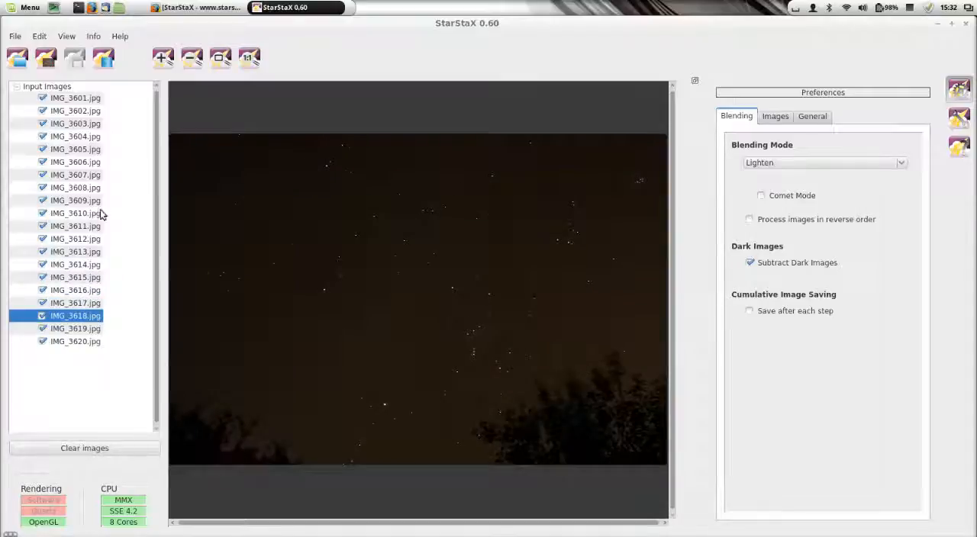
left_click(98, 177)
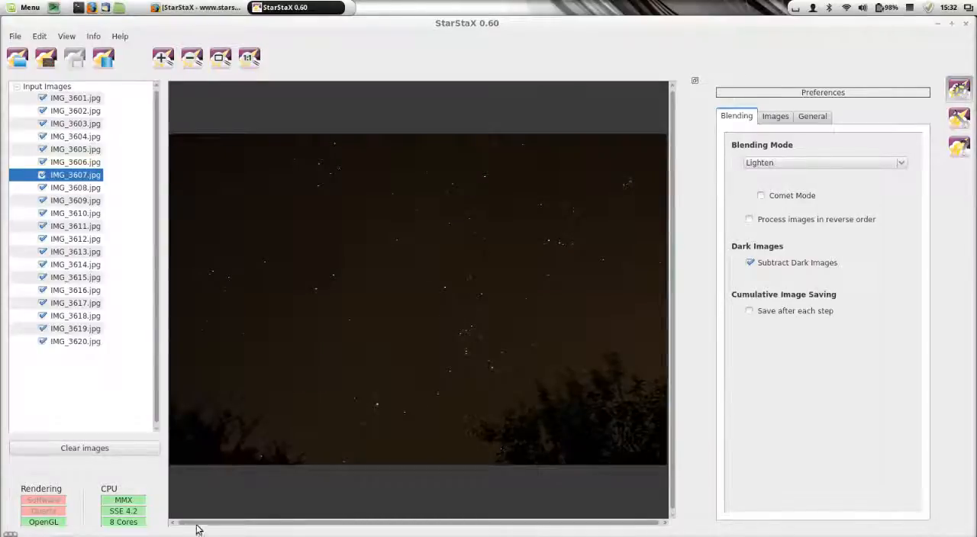
Step: Load Dark01.jpg through Dark05.jpg from the StarStaX_Tutorial_Images folder as the dark images
left_click(46, 58)
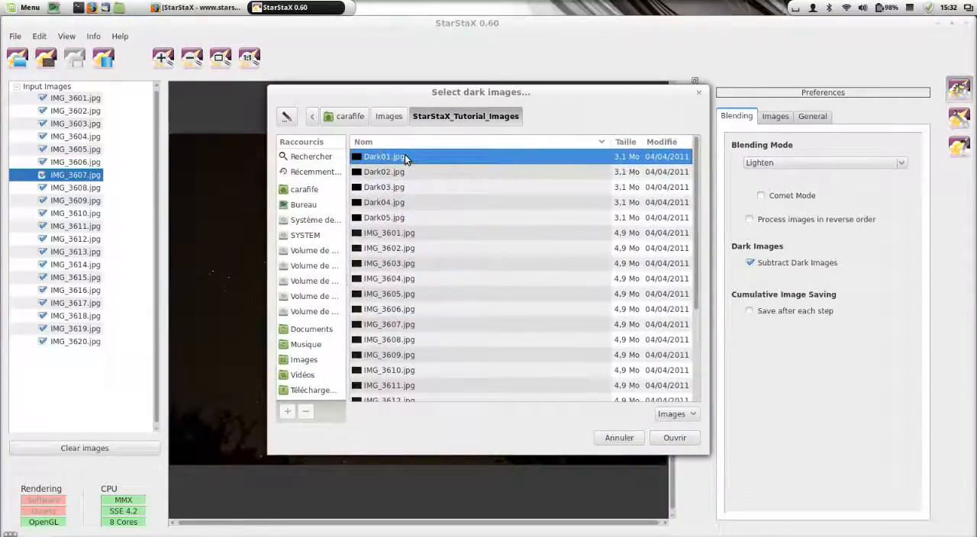
key("shift+Down")
key("shift+Down")
key("shift+Down")
key("shift+Down")
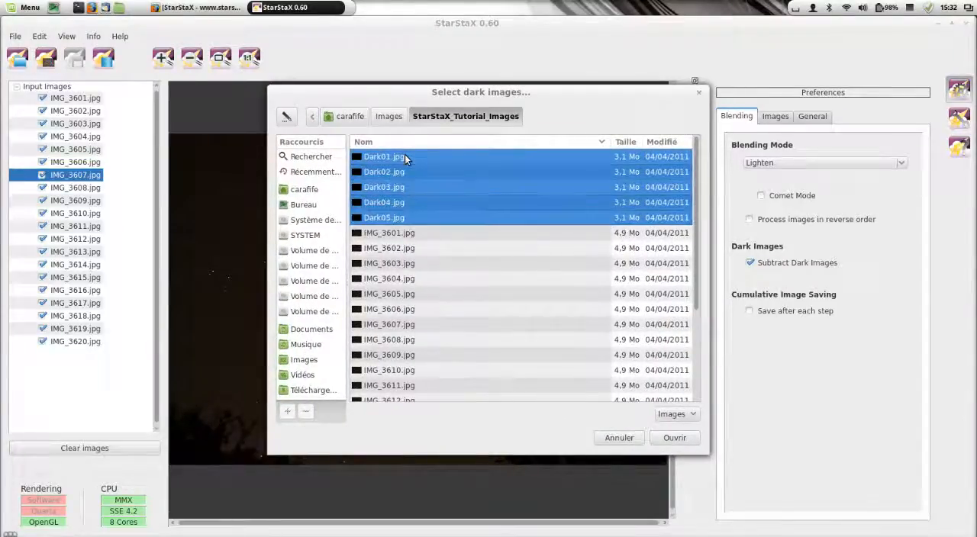
left_click(676, 441)
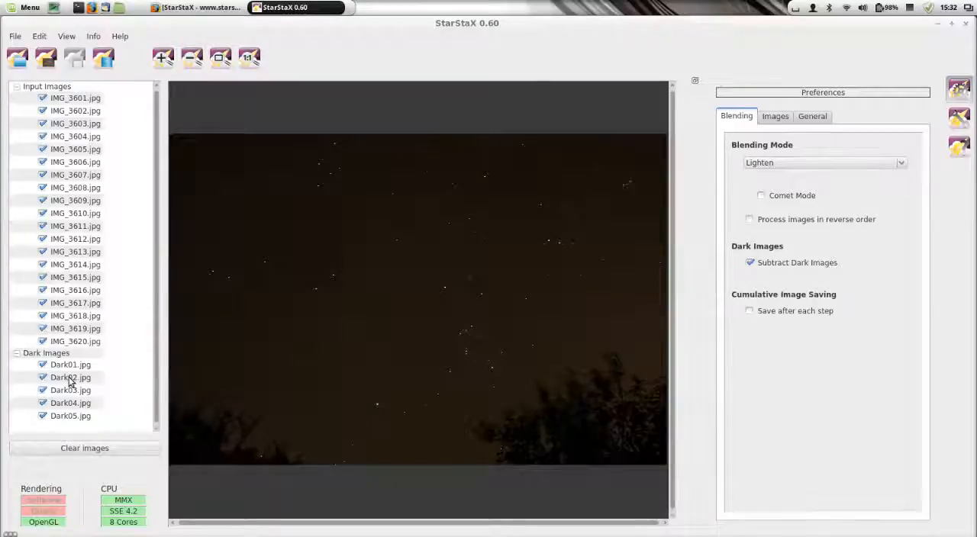
Step: Blend the loaded images and save the output to the Bureau folder as StarStaX_IMG_3601-IMG_3620_lighten.jpg
left_click(104, 67)
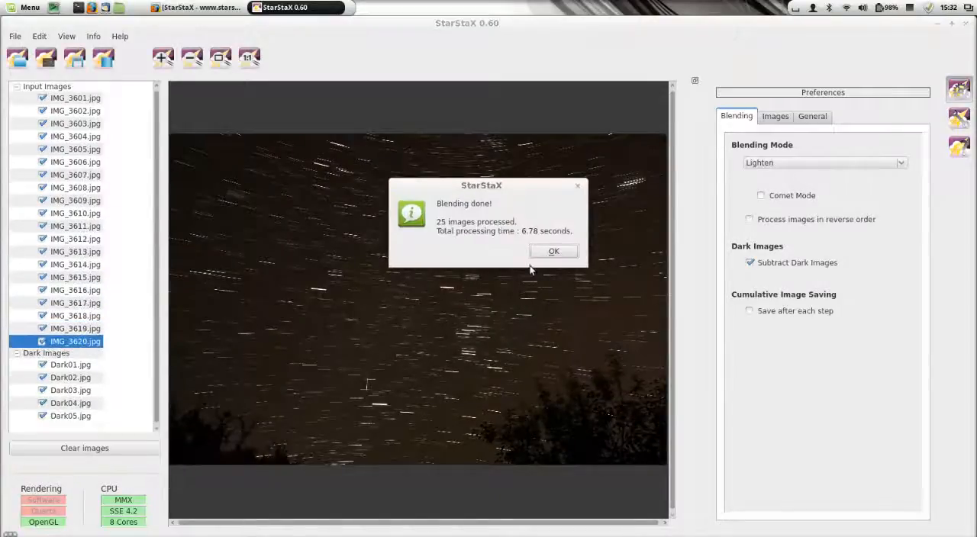
left_click(548, 251)
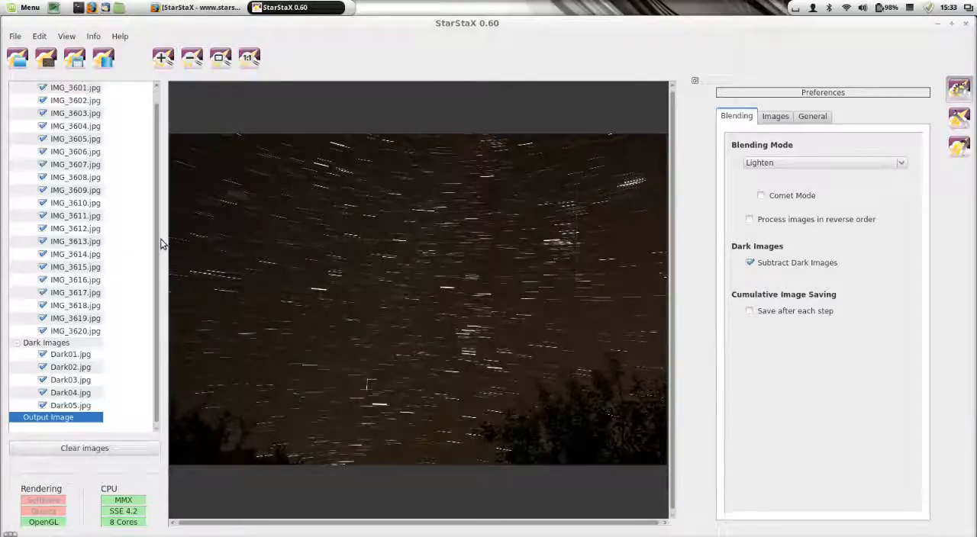
left_click(74, 61)
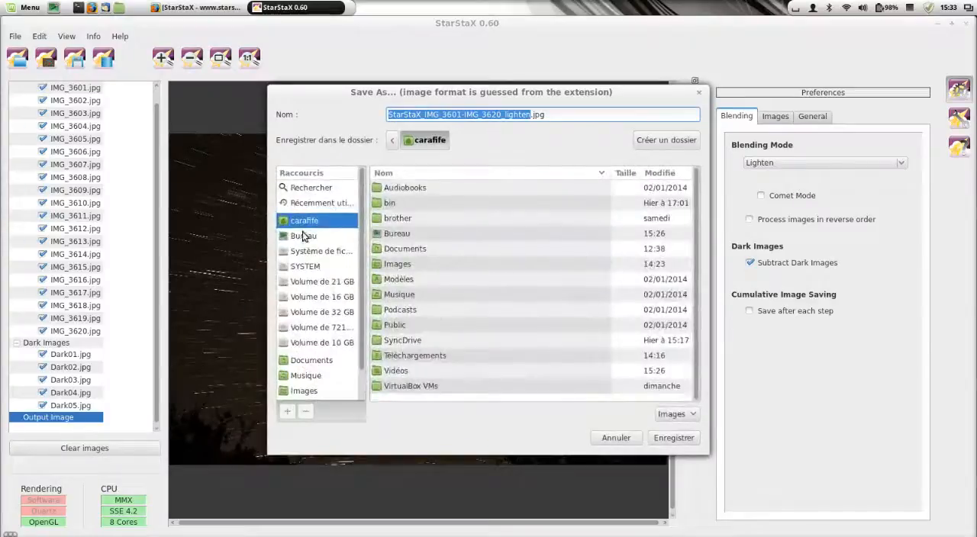
left_click(298, 236)
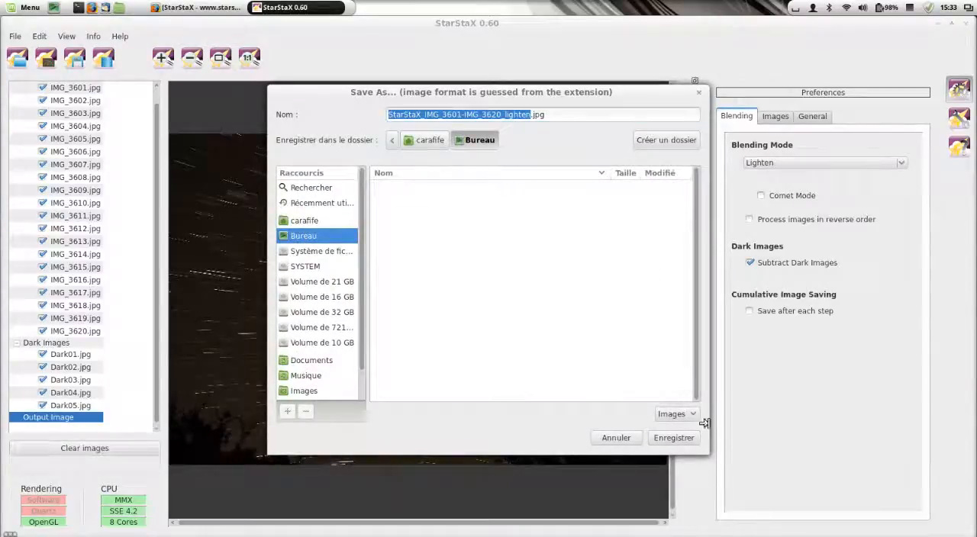
left_click(675, 438)
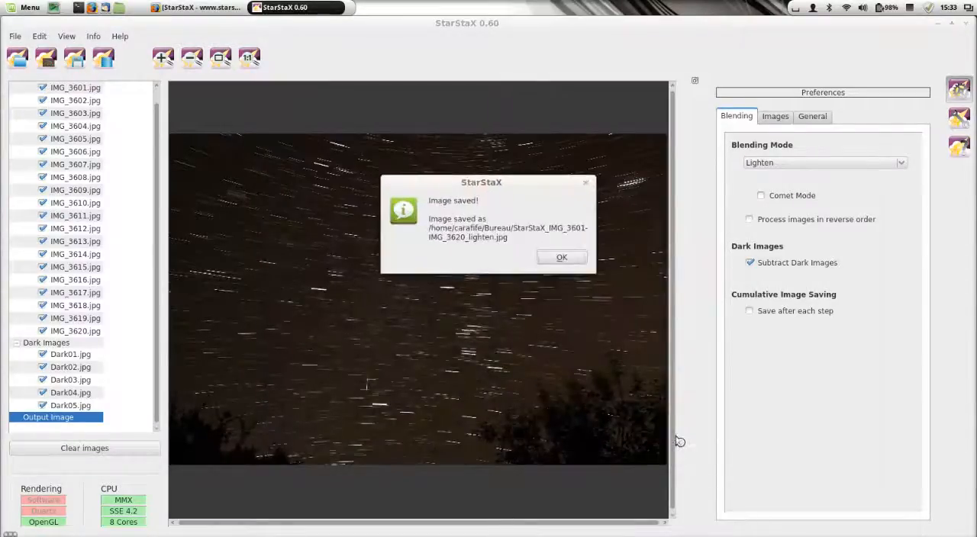
left_click(562, 255)
Step: View the saved star-trail JPG from the desktop in the image viewer, close it and return to StarStaX
left_click(938, 24)
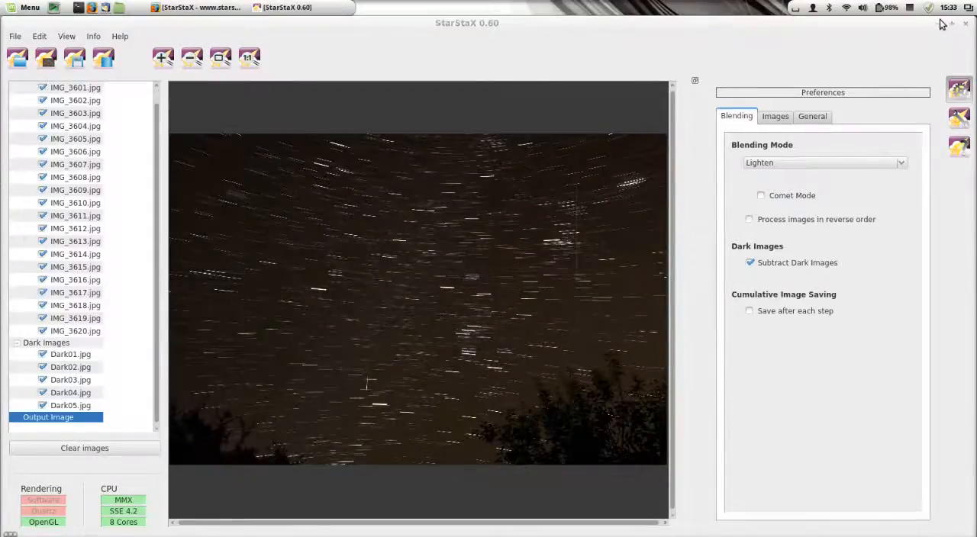
double_click(76, 261)
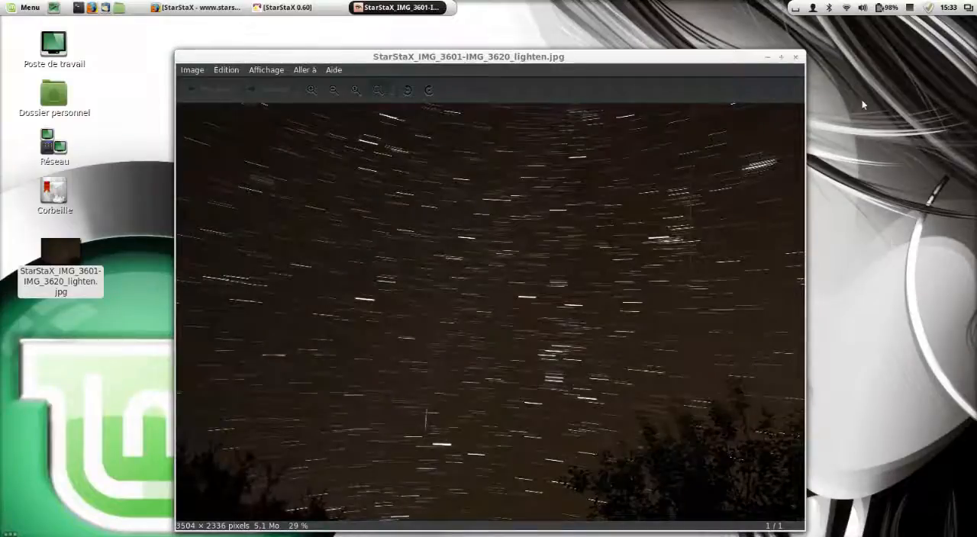
left_click(795, 57)
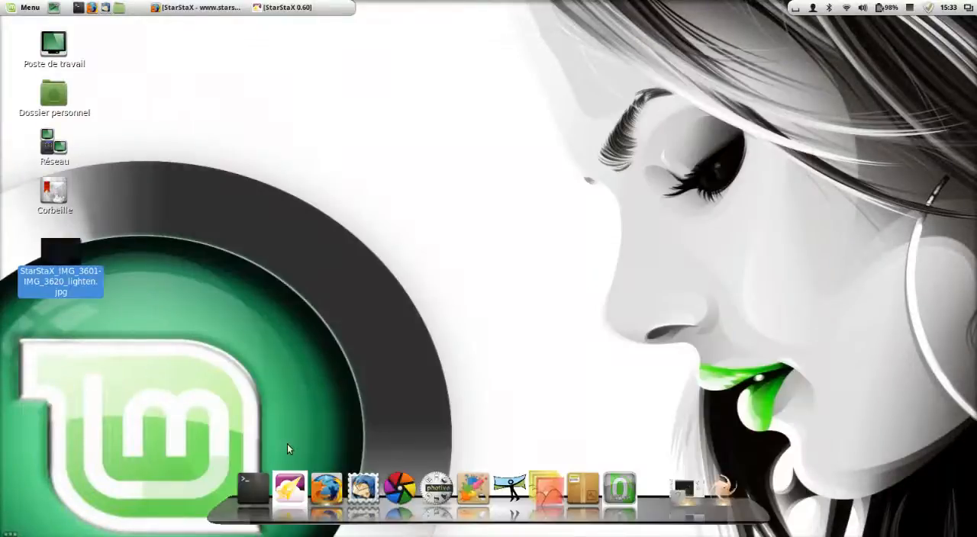
left_click(283, 7)
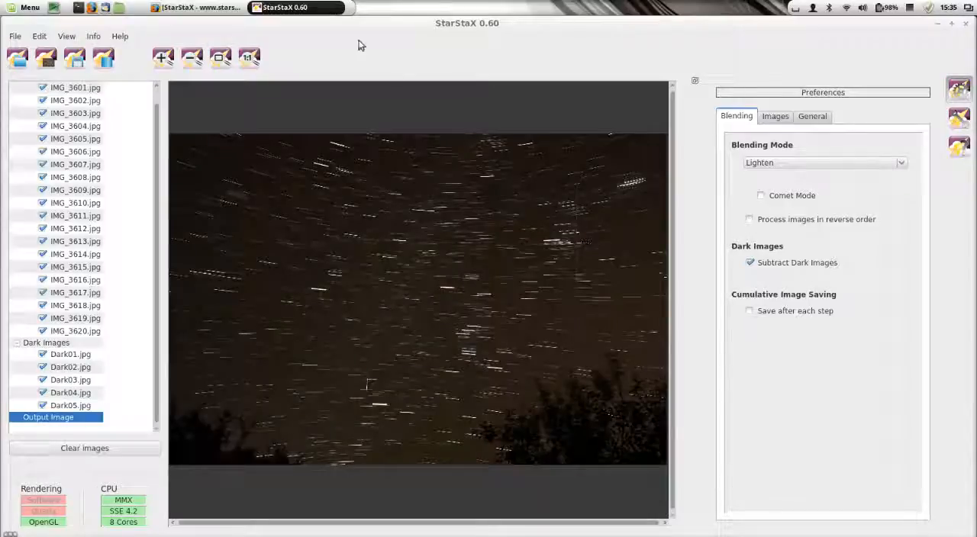
Step: Open 01.jpg from the focus stacking folder inside the Images folder using the file manager
left_click(120, 8)
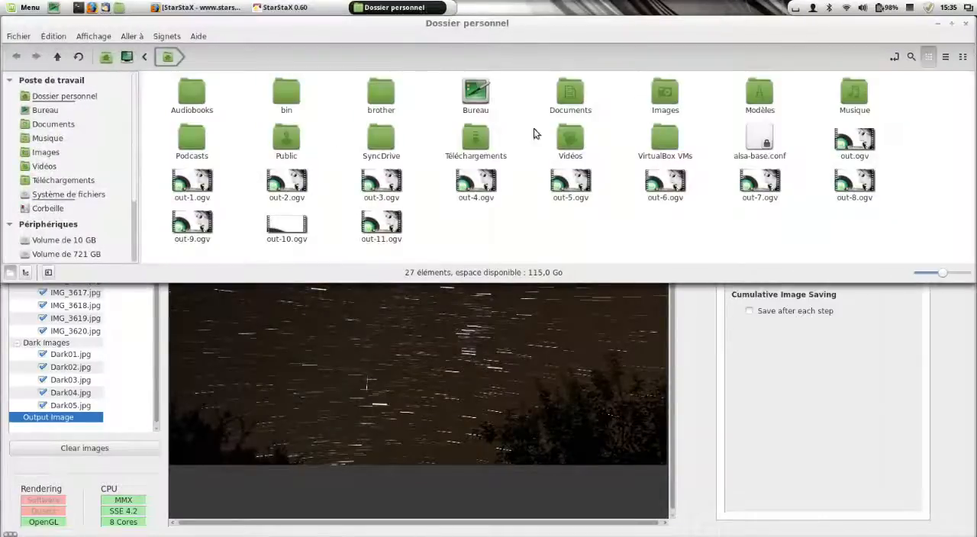
double_click(664, 95)
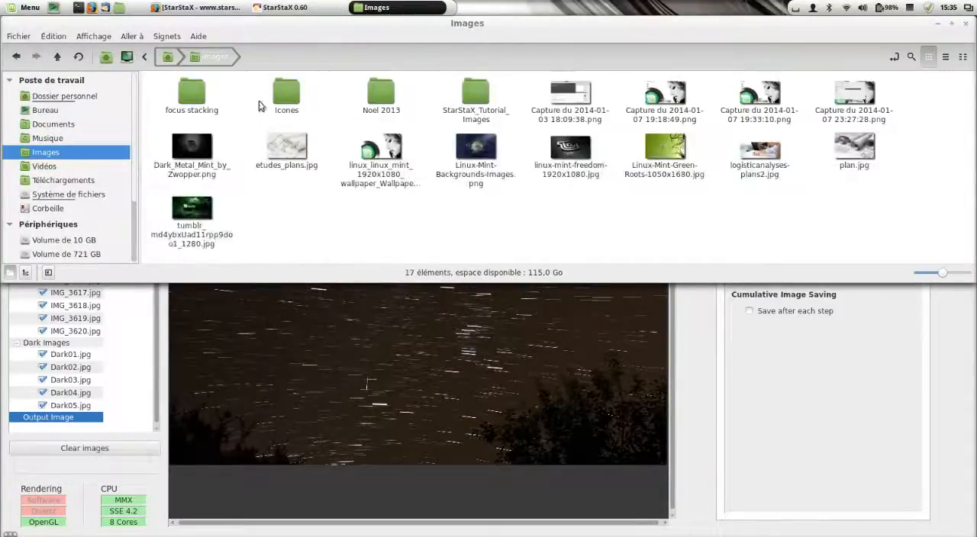
double_click(183, 104)
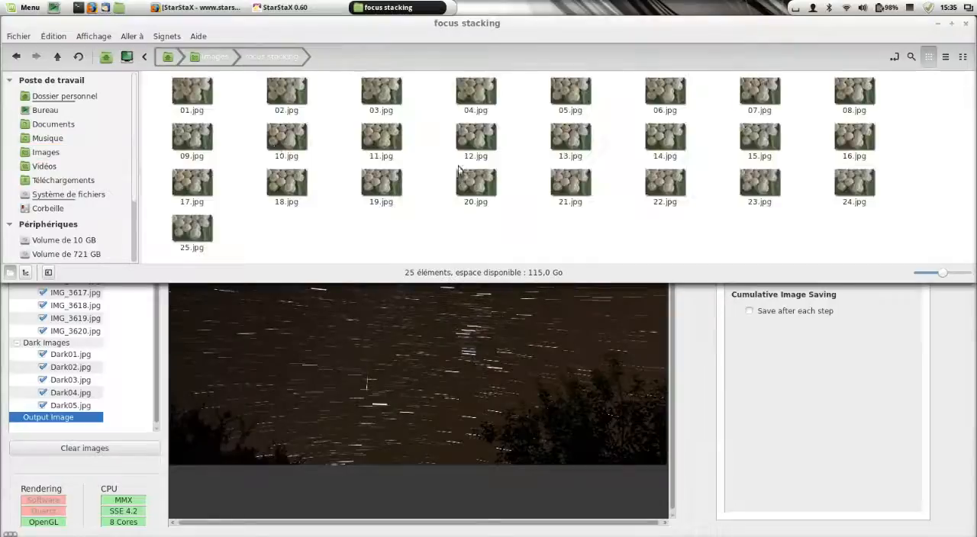
left_click(209, 106)
double_click(209, 106)
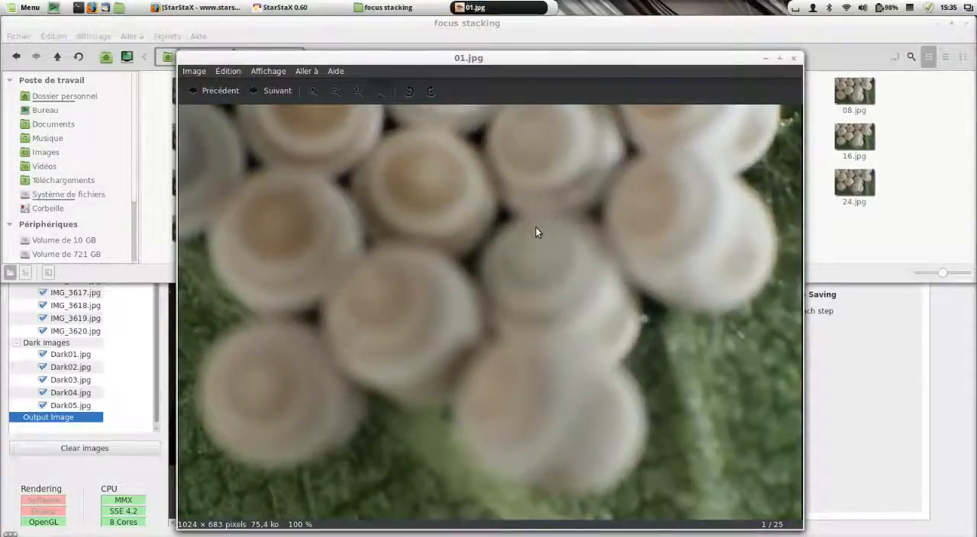
Step: Browse through the focus stacking photo series to compare which areas are sharp in each shot, and close the image viewer
key("Right")
key("Right")
key("Right")
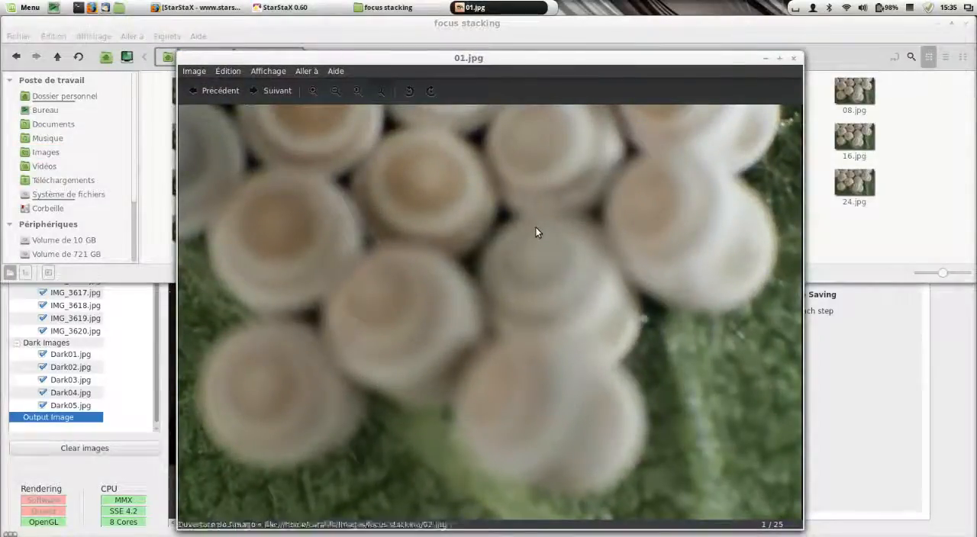
key("Right")
key("Right")
key("Right")
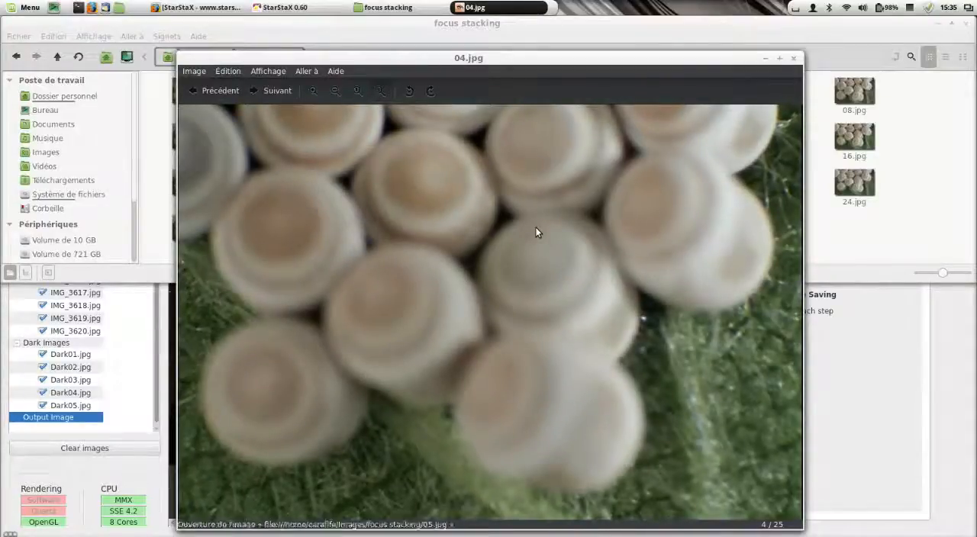
key("Right")
key("Right")
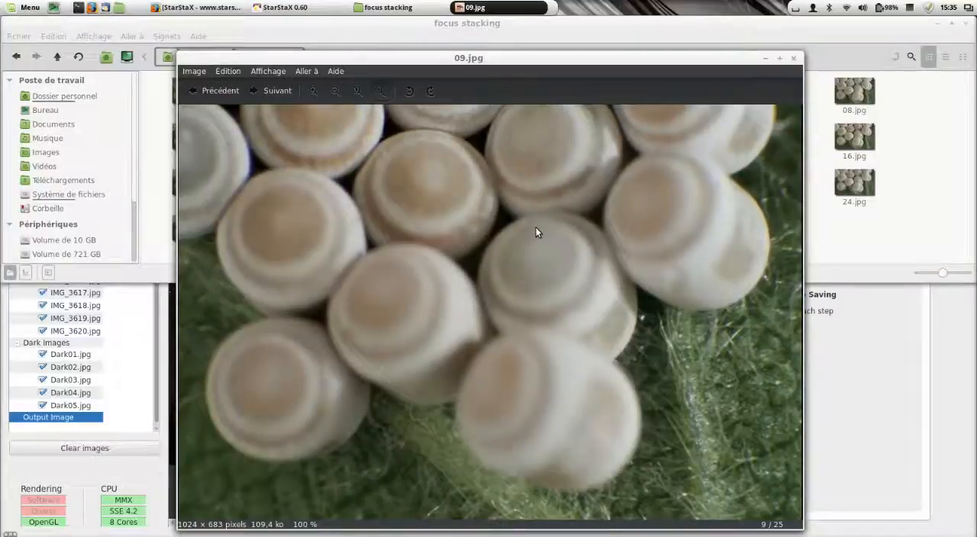
key("Right")
key("Right")
key("Right")
key("Right")
key("Right")
key("Right")
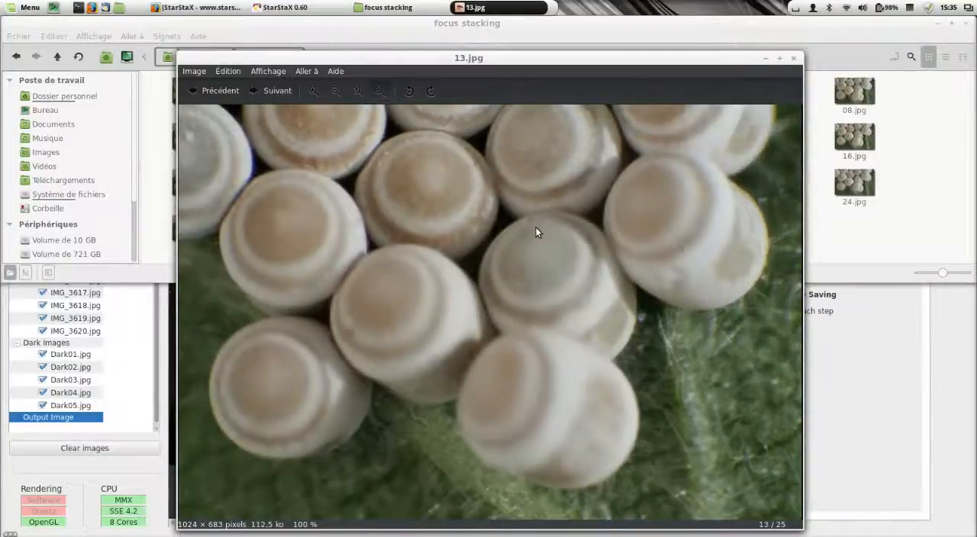
key("Right")
key("Right")
key("Right")
key("Right")
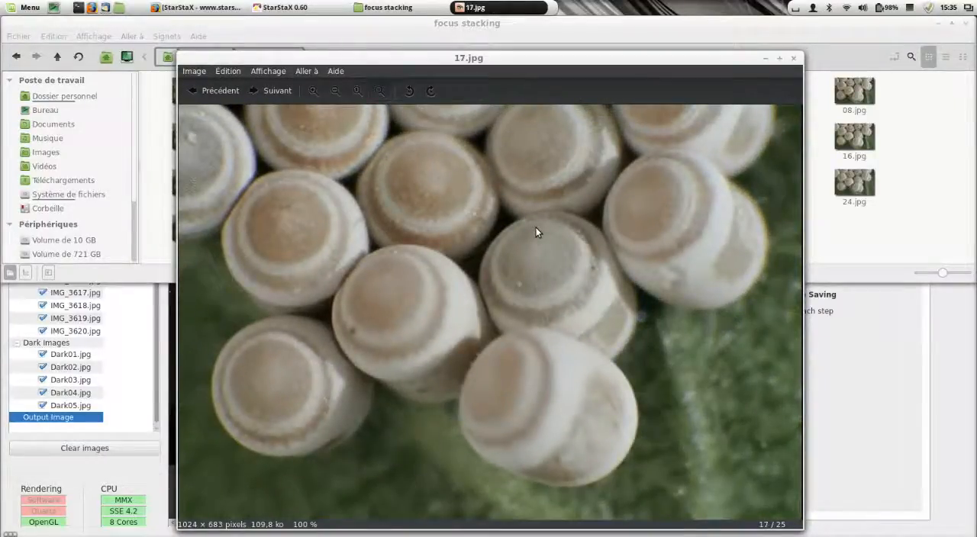
key("Right")
key("Right")
key("Right")
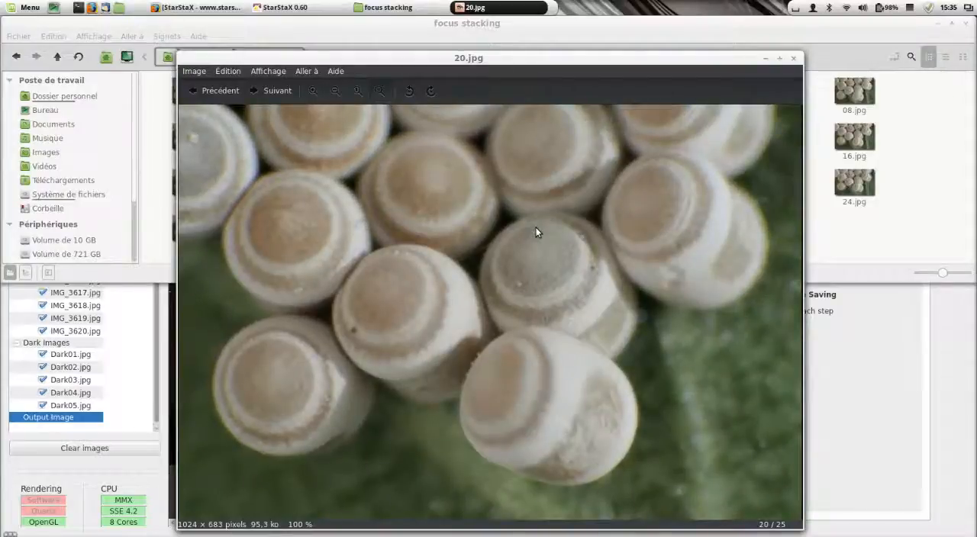
key("Right")
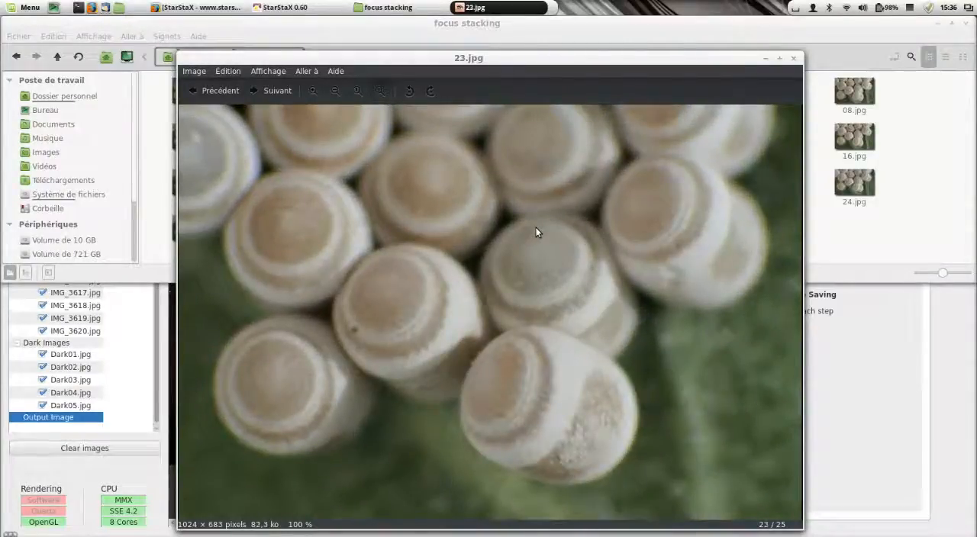
key("Right")
key("Right")
key("Right")
key("Right")
key("Right")
key("Right")
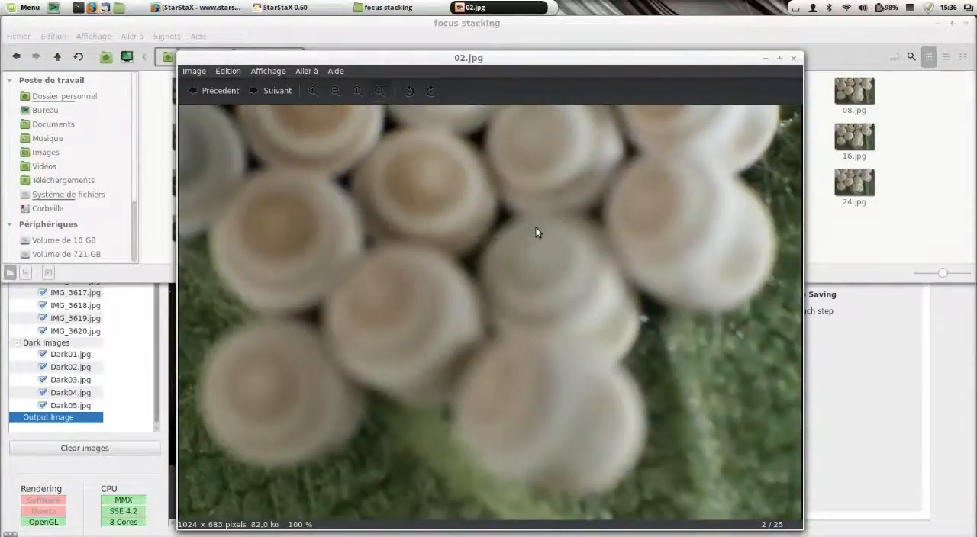
key("Right")
key("Right")
key("Right")
key("Right")
key("Right")
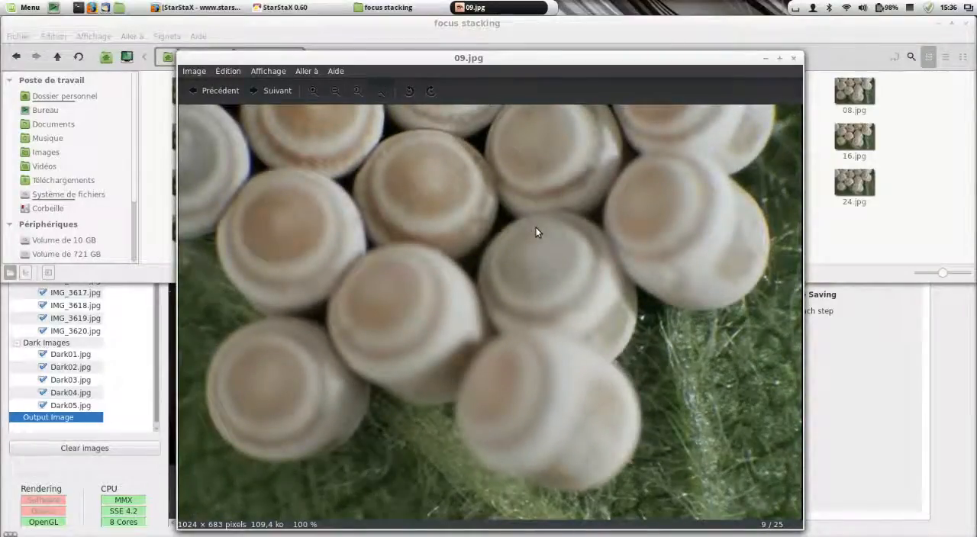
left_click(795, 58)
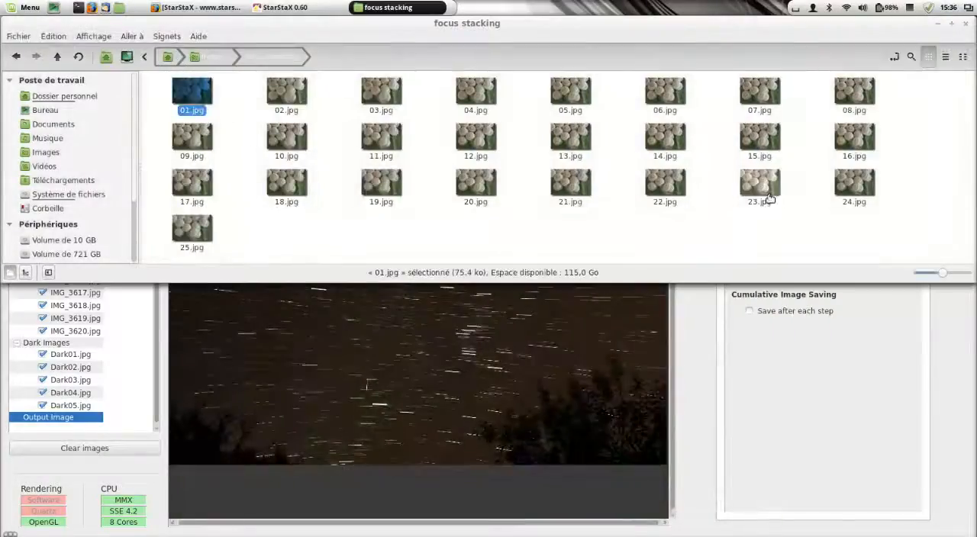
Step: Close the file manager and load all the photos from the focus stacking folder inside Images as the images to process
left_click(967, 25)
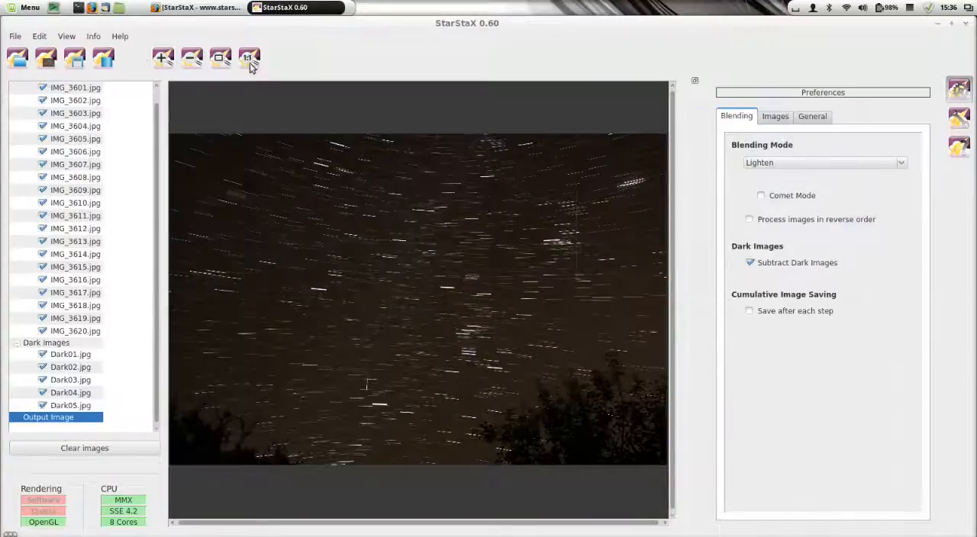
left_click(11, 64)
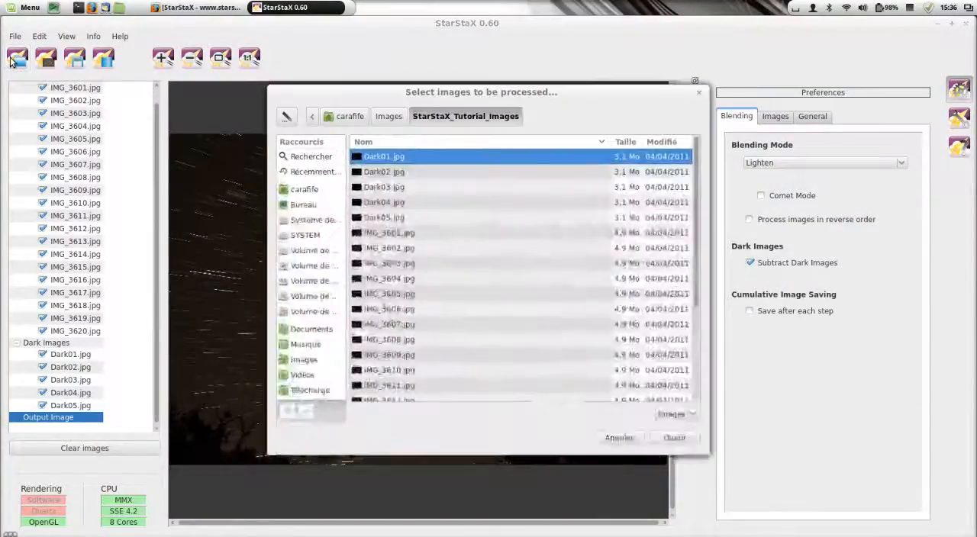
left_click(389, 116)
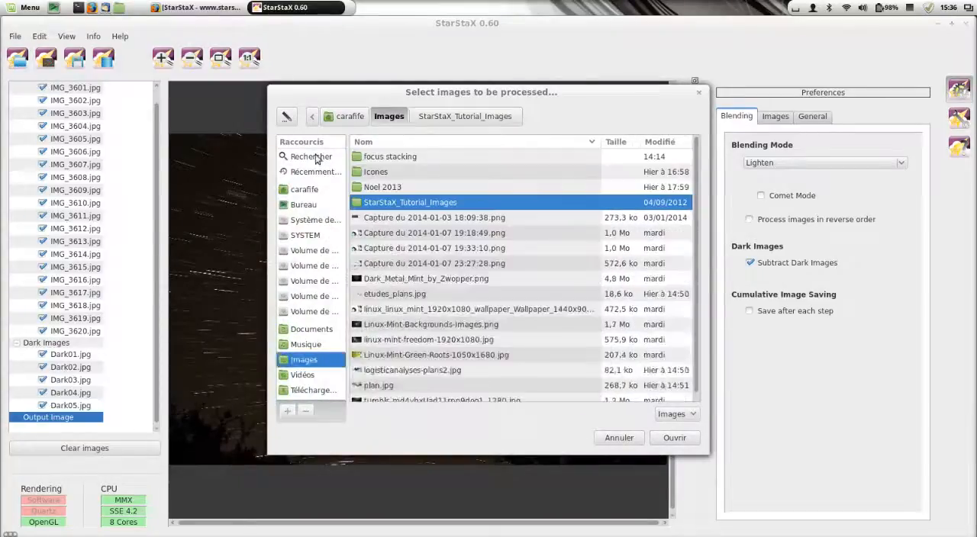
double_click(387, 160)
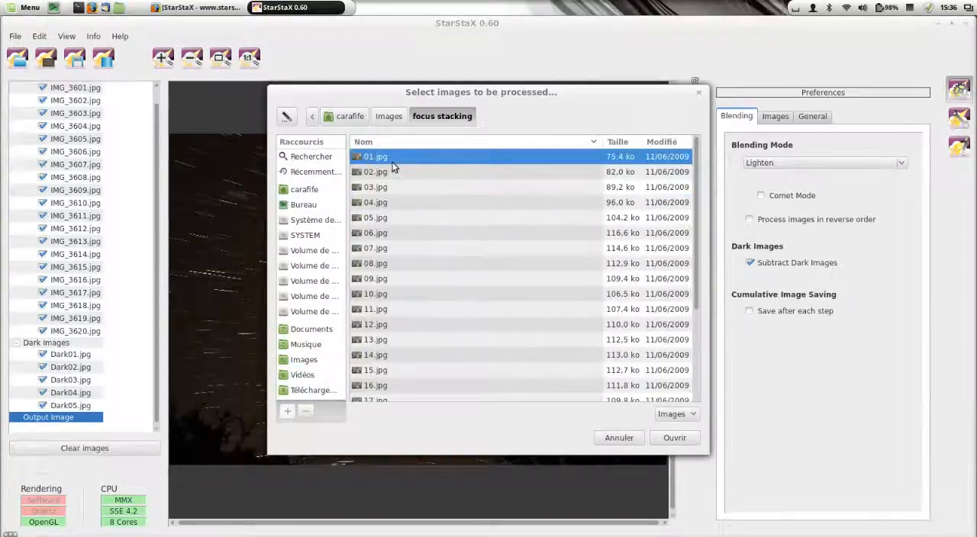
key("ctrl+a")
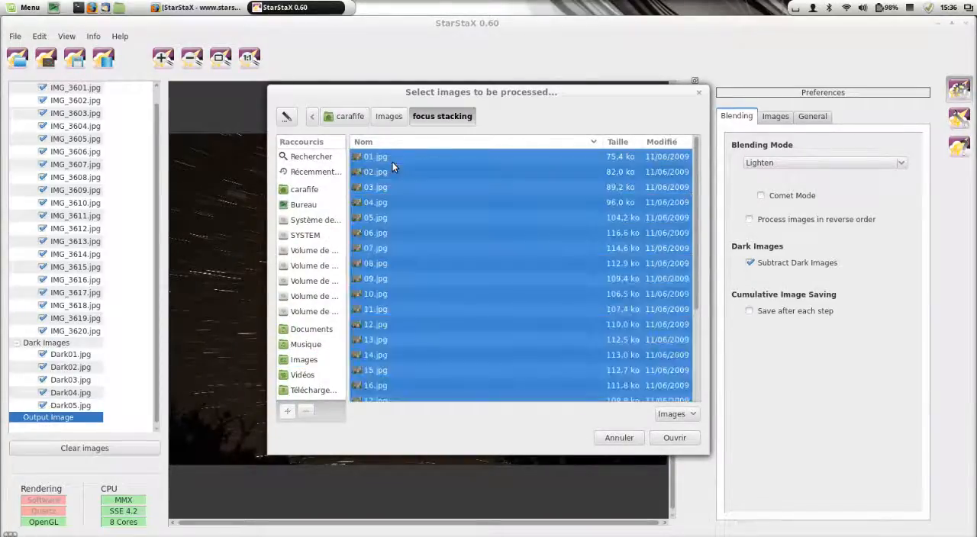
left_click(683, 439)
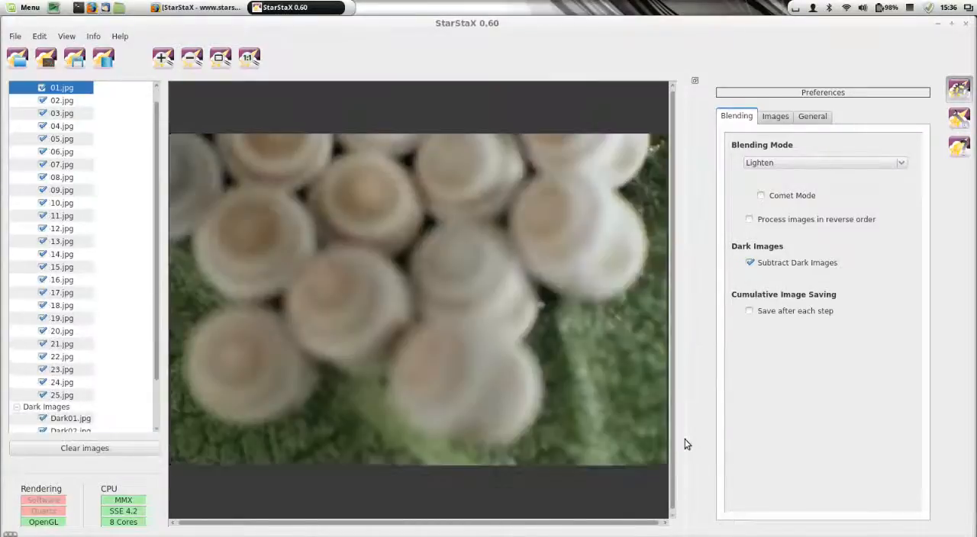
Step: Preview 09.jpg, 12.jpg, 15.jpg, 17.jpg and 20.jpg from the loaded series to compare their focus areas
left_click(48, 190)
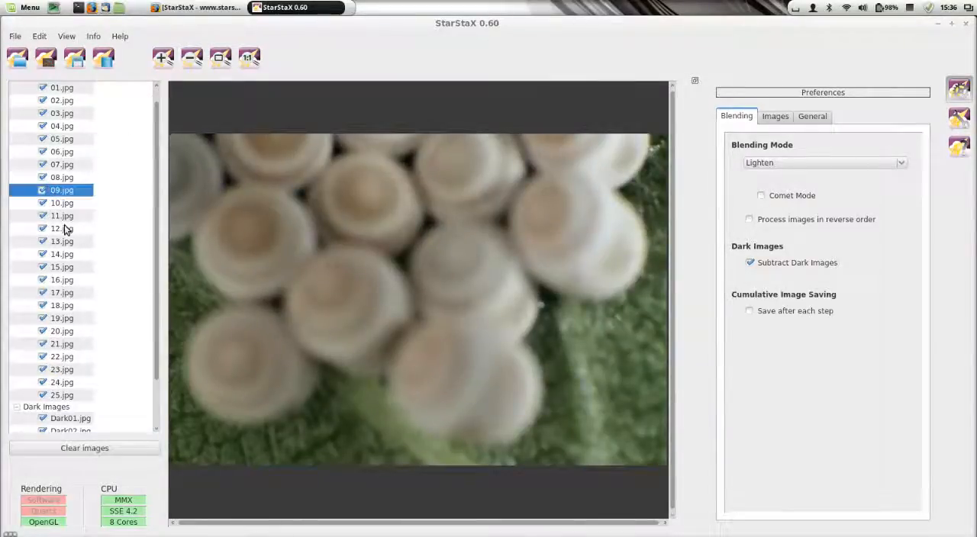
left_click(65, 230)
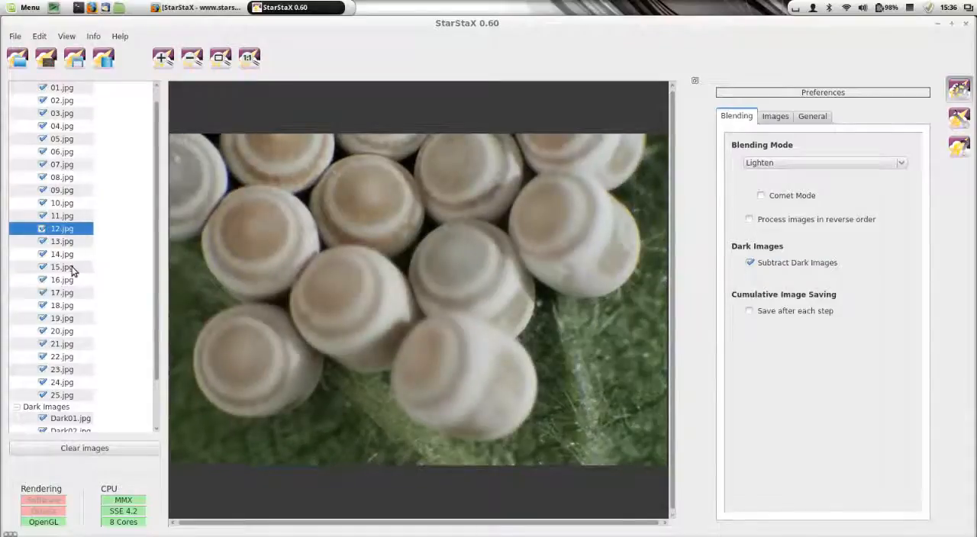
left_click(73, 268)
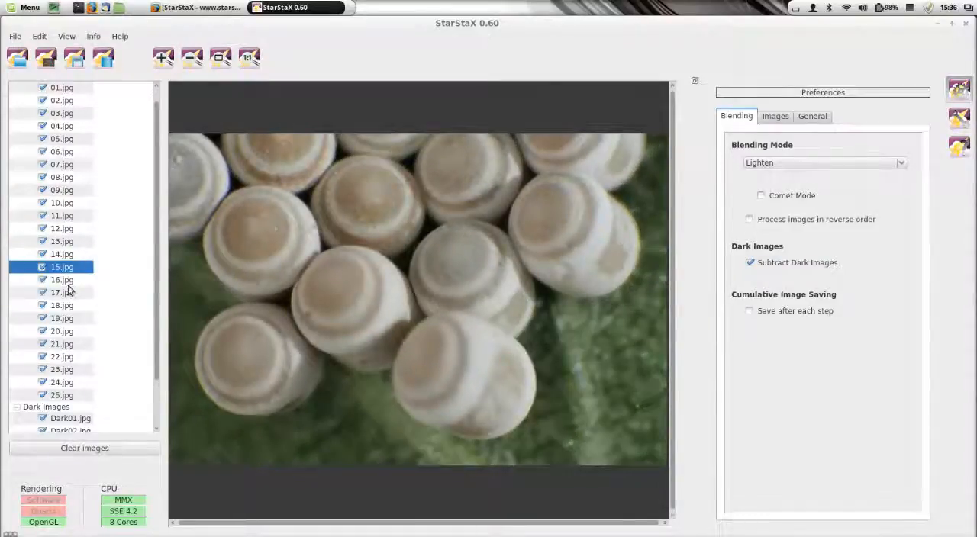
left_click(66, 293)
left_click(67, 331)
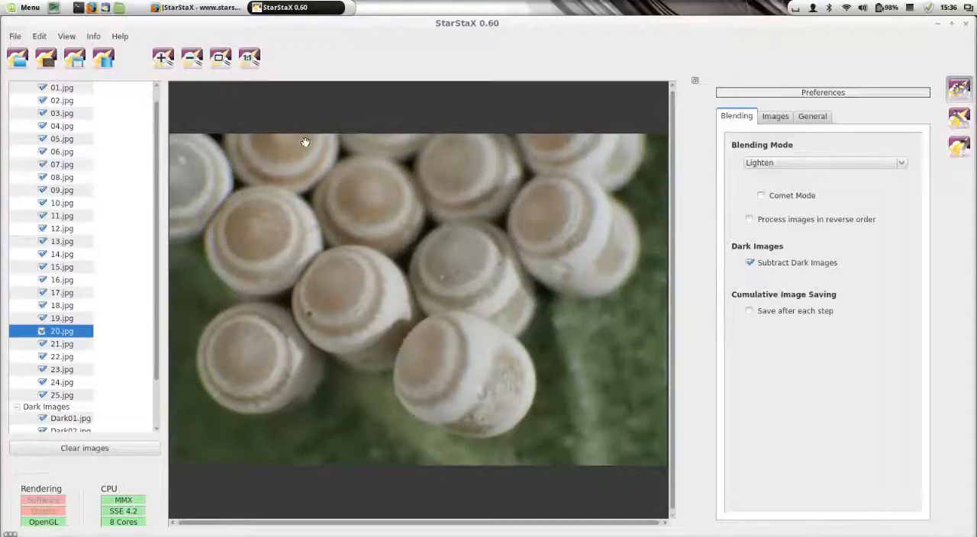
Step: Try to blend the focus stacking series with the five dark images still included
left_click(105, 58)
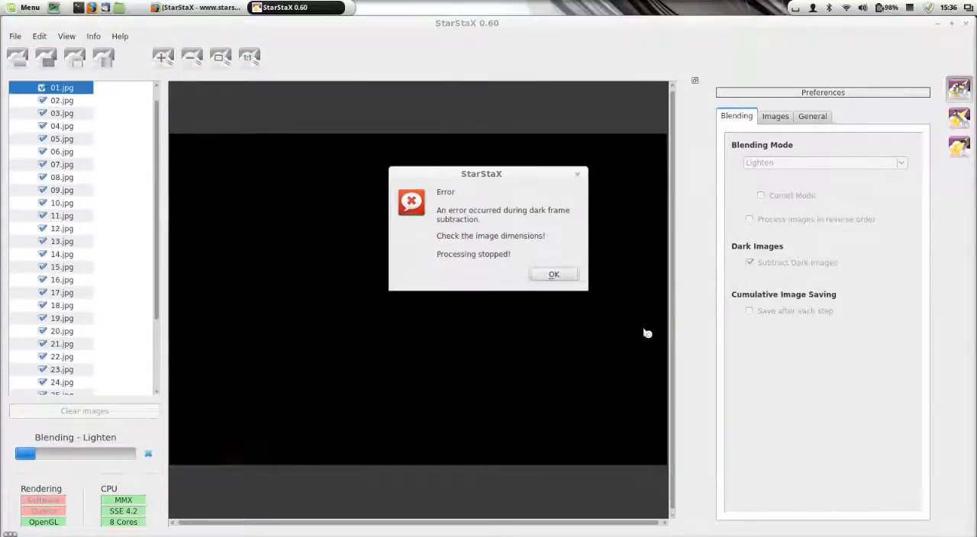
left_click(550, 277)
Step: Exclude Dark01.jpg through Dark05.jpg from processing and blend the focus stacking series
scroll(94, 231, "down", 2)
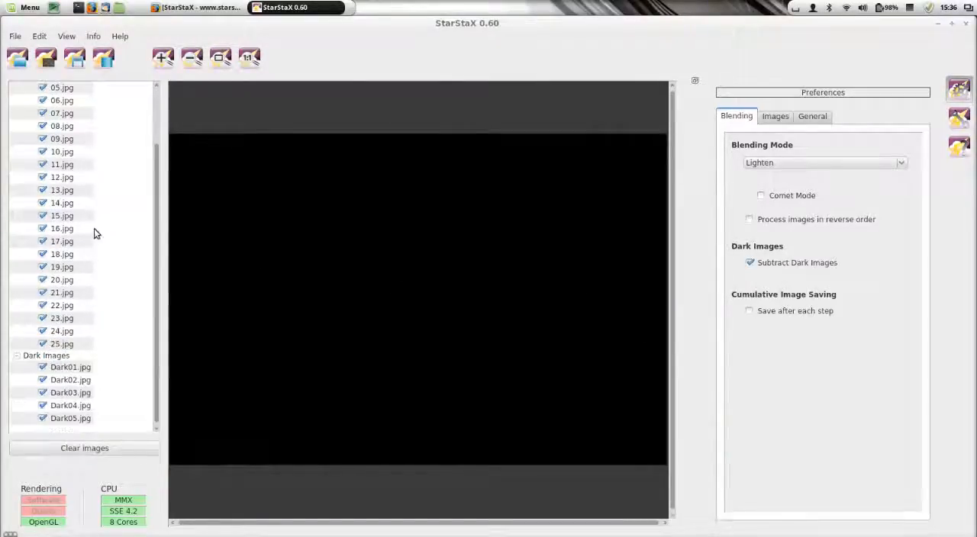
left_click(41, 367)
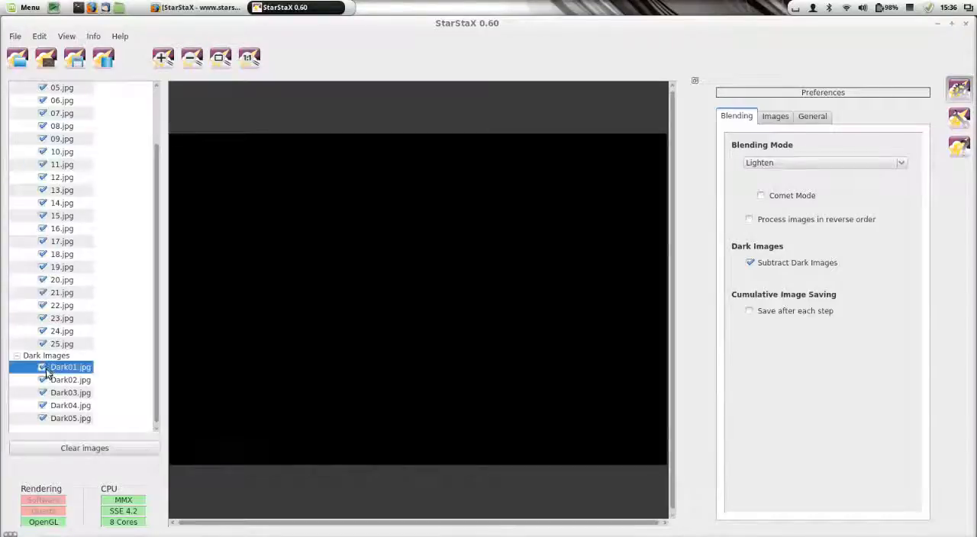
left_click(42, 380)
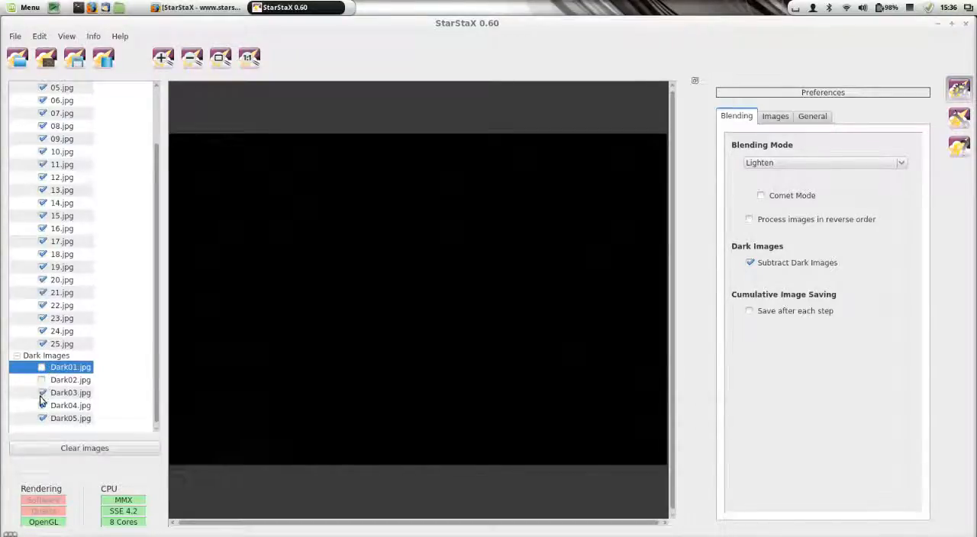
left_click(42, 393)
left_click(42, 405)
left_click(42, 418)
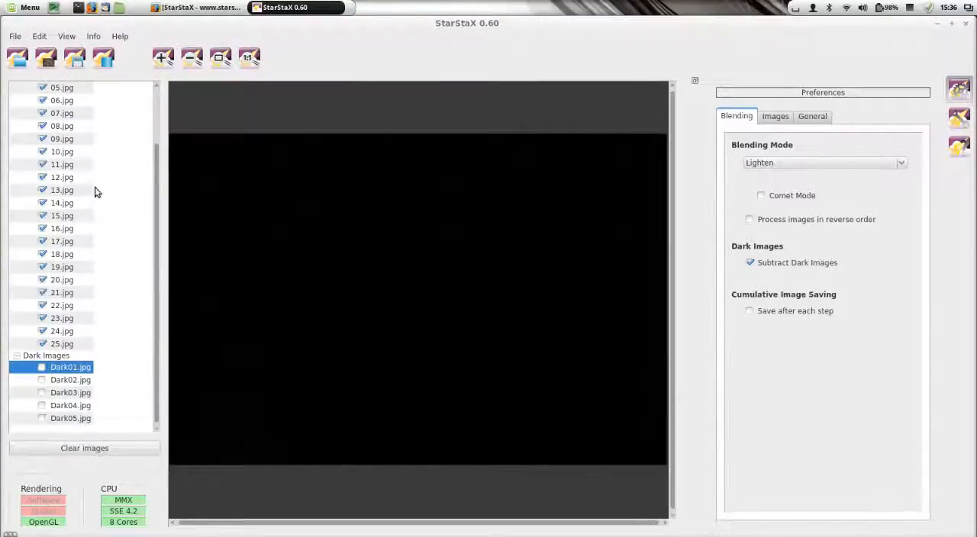
left_click(103, 57)
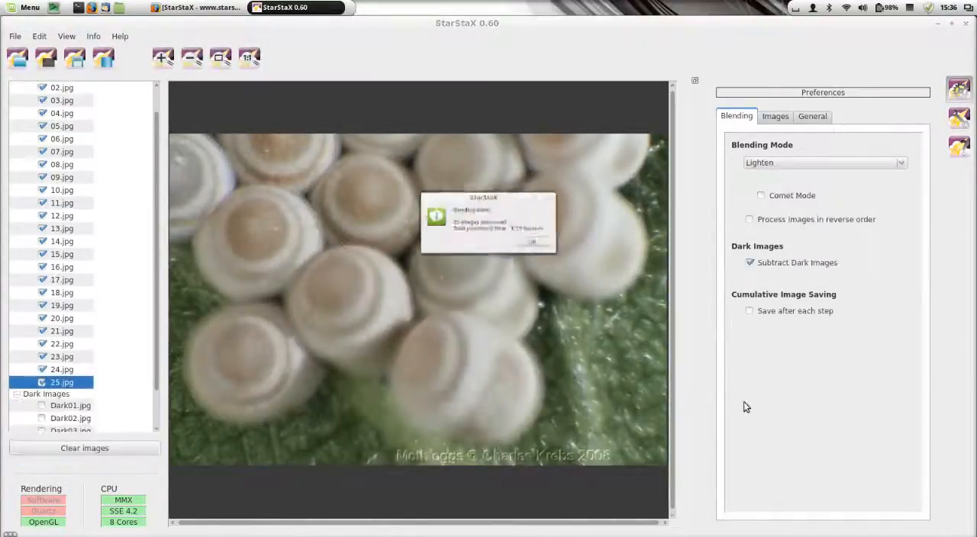
left_click(543, 252)
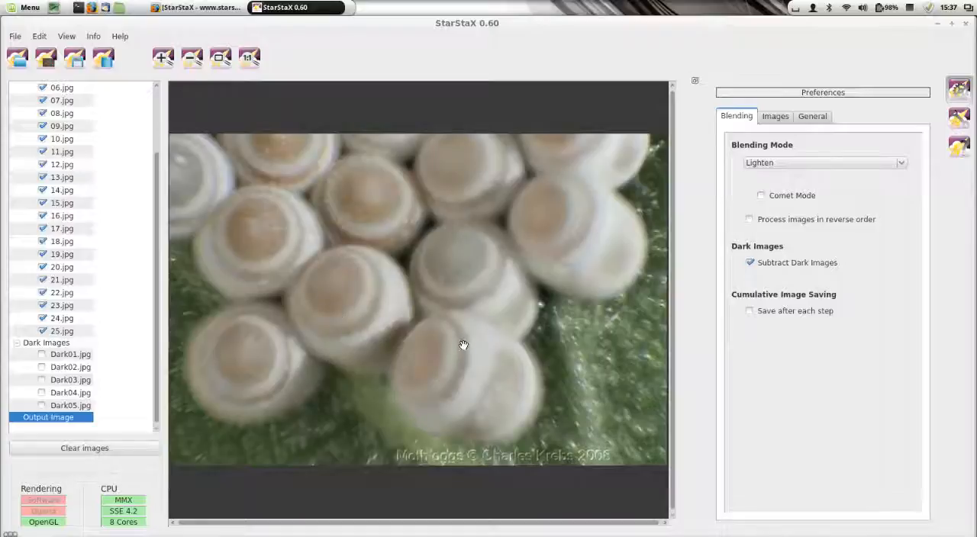
Step: Save the blended output to the Bureau folder as StarStaX_01-25_lighten.jpg and close StarStaX
left_click(74, 58)
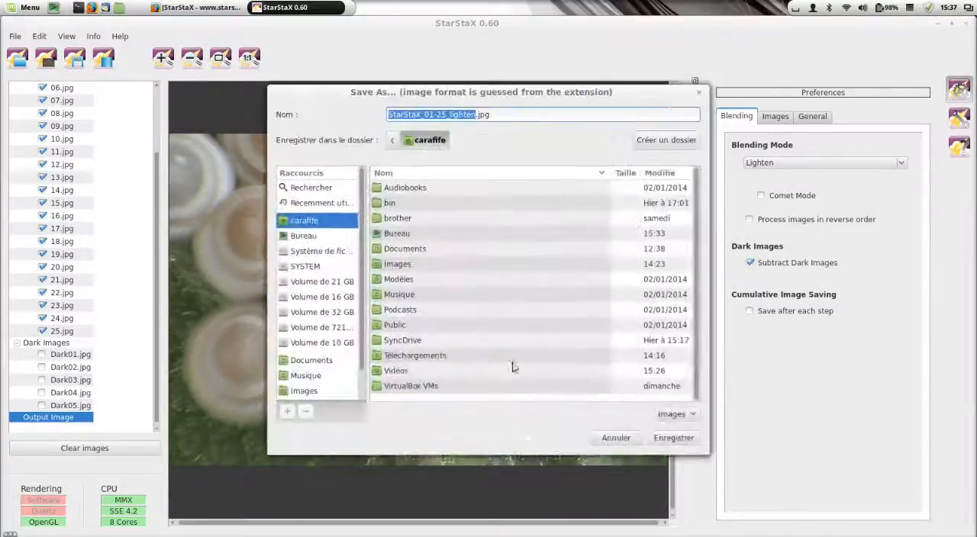
left_click(301, 236)
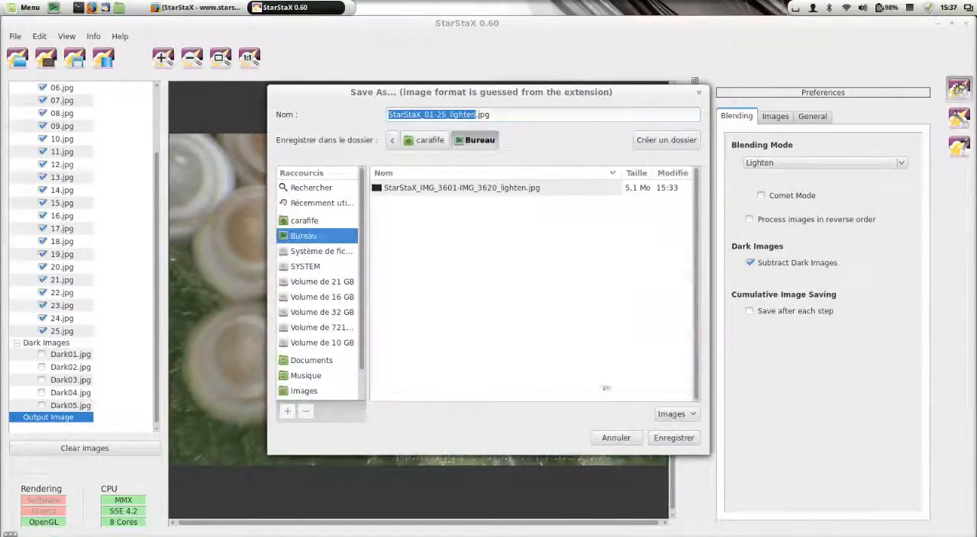
left_click(687, 438)
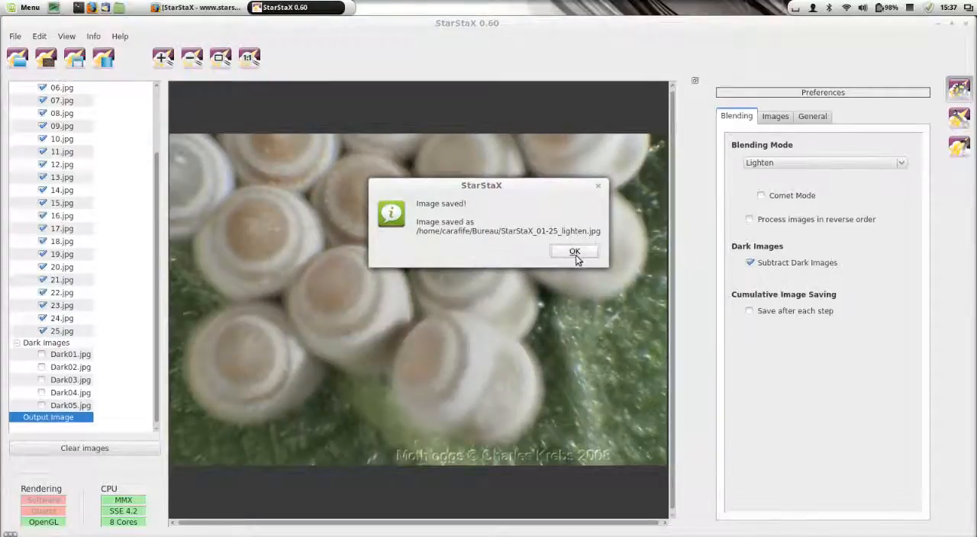
left_click(574, 252)
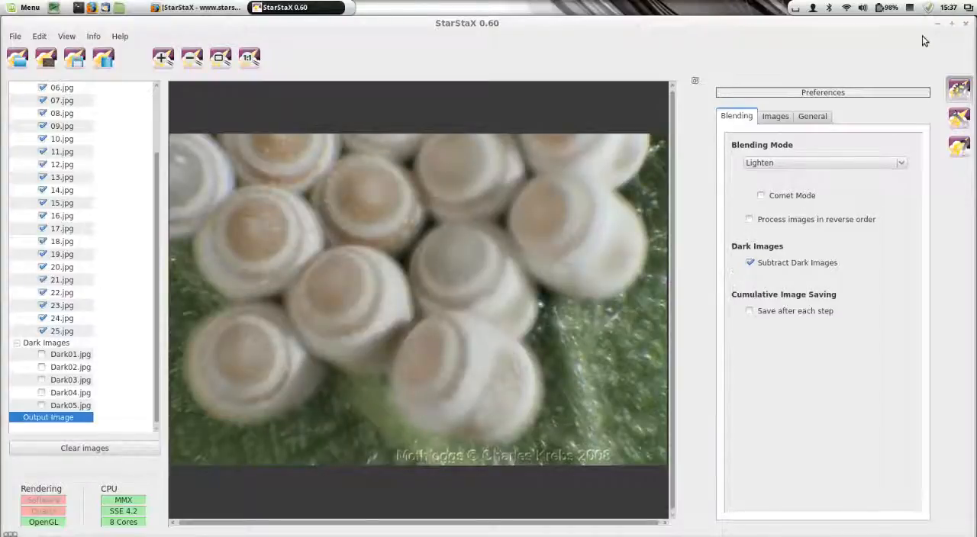
left_click(966, 24)
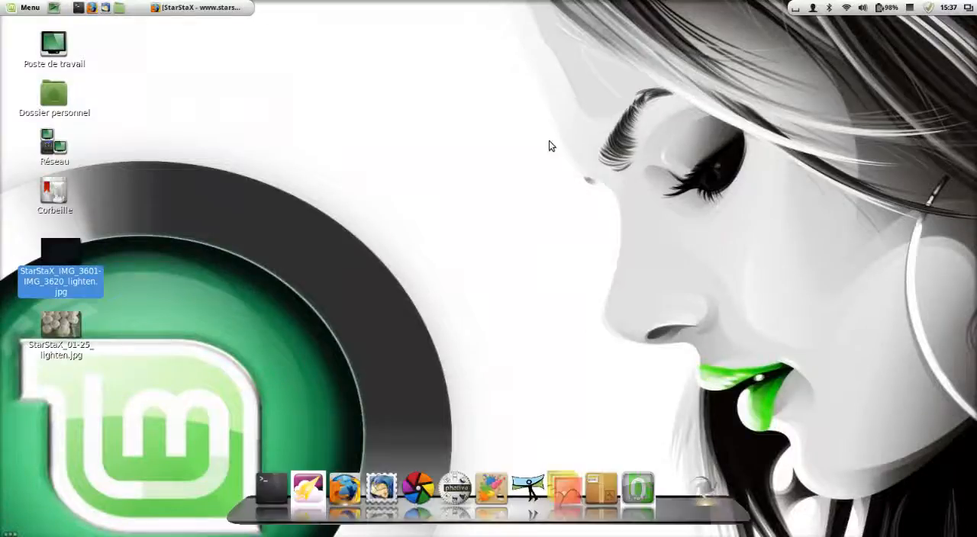